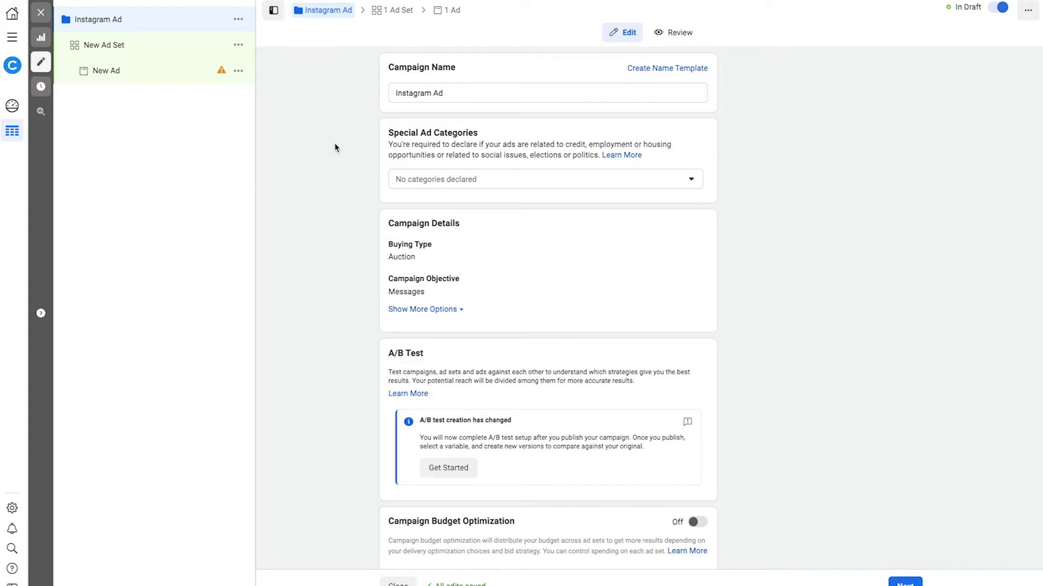
Scroll down the Instagram Ad campaign form to review its Messages objective settings
{"action": "scroll", "coordinate": [335, 148], "scroll_direction": "down", "scroll_amount": 1}
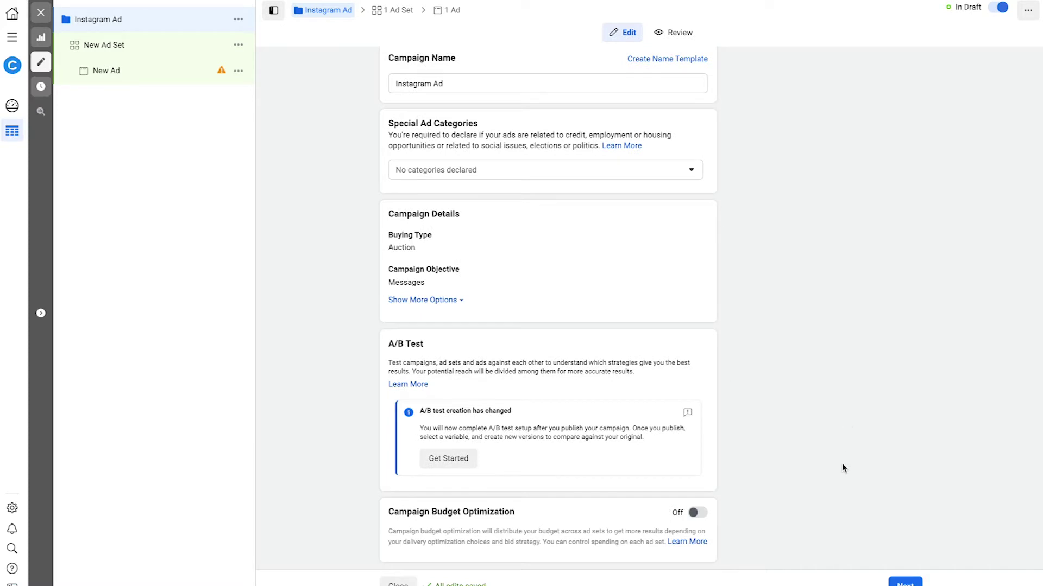
Move on to the ad set and limit its messaging apps to Instagram Direct only
{"action": "left_click", "coordinate": [904, 582]}
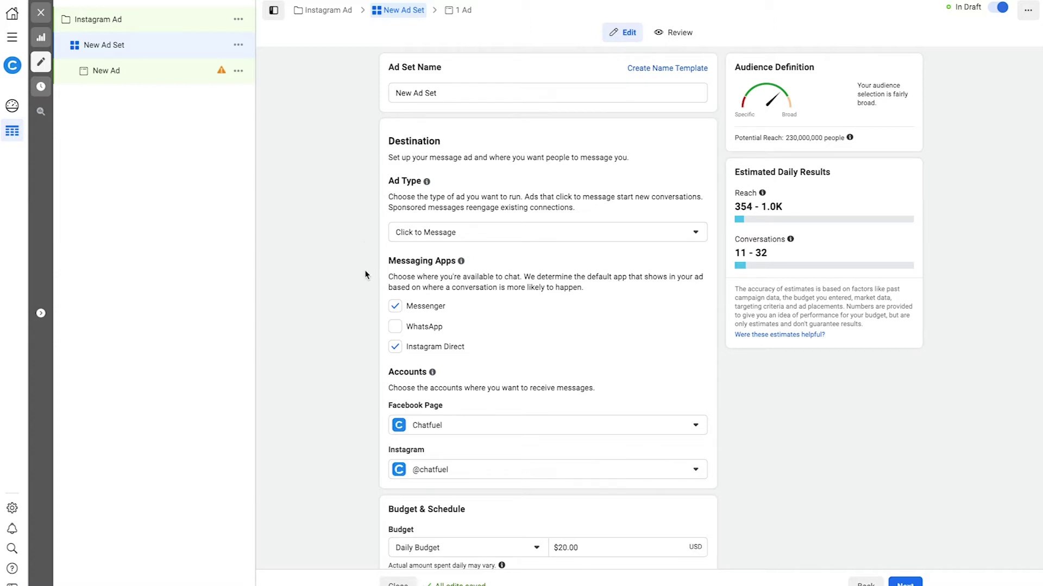
{"action": "left_click", "coordinate": [395, 308]}
{"action": "scroll", "coordinate": [327, 430], "scroll_direction": "down", "scroll_amount": 4}
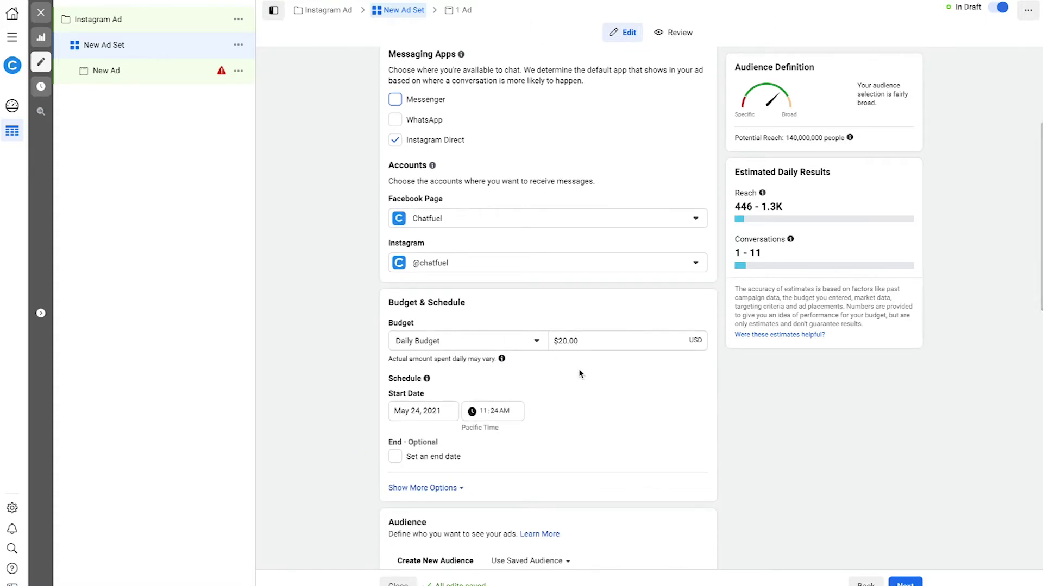
Set the ad set start date to May 28, 2021
{"action": "left_click", "coordinate": [422, 410]}
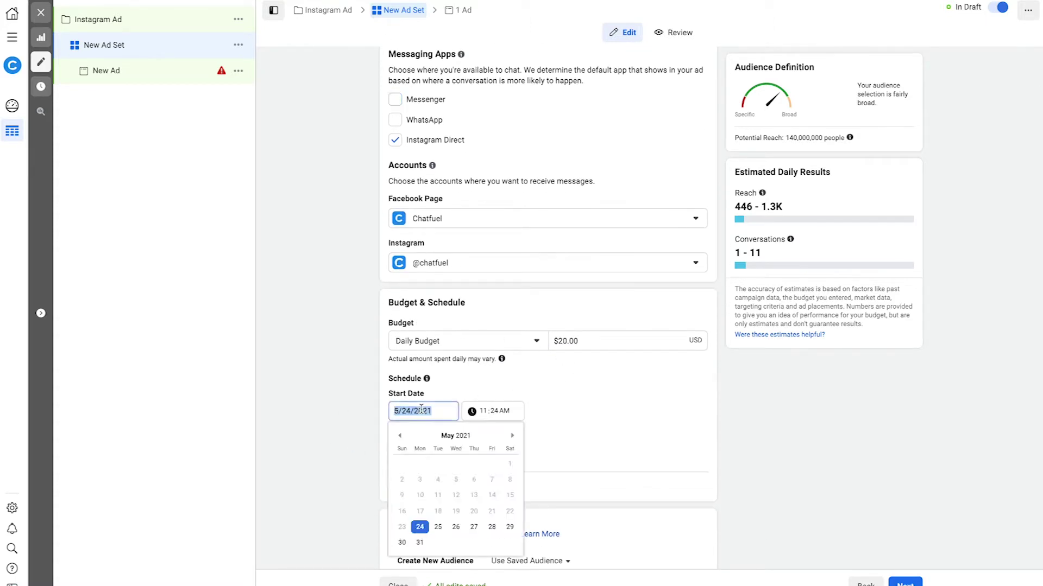
{"action": "left_click", "coordinate": [492, 527]}
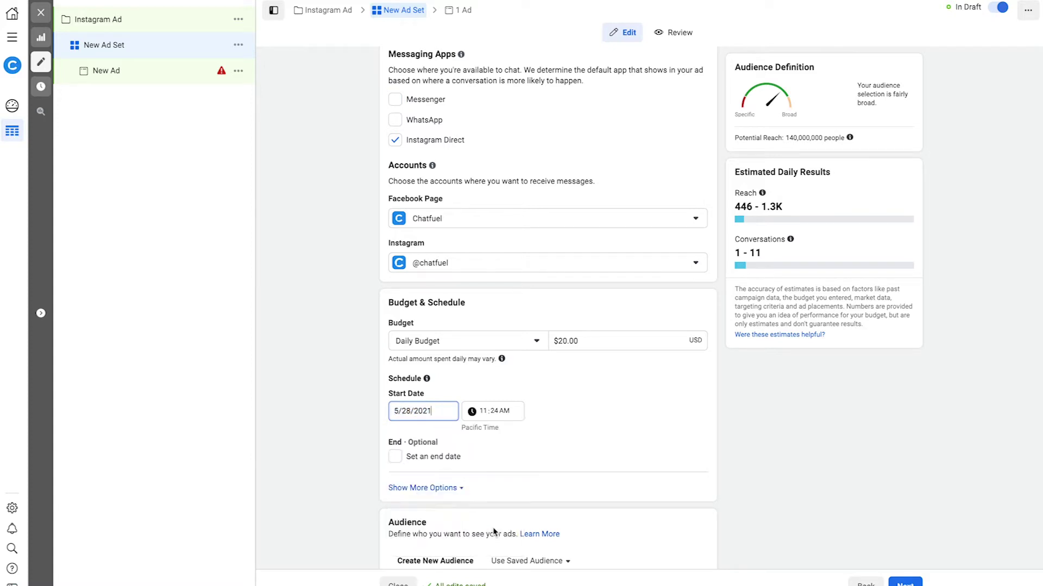
{"action": "left_click", "coordinate": [318, 402]}
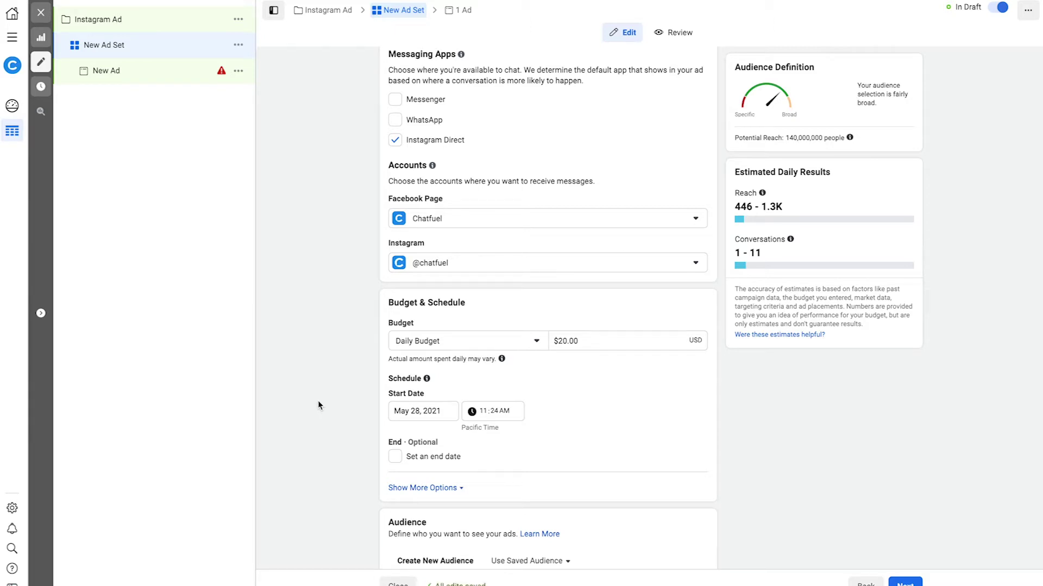
Scroll past Audience and Placements and continue to the ad's setup
{"action": "scroll", "coordinate": [318, 402], "scroll_direction": "down", "scroll_amount": 7}
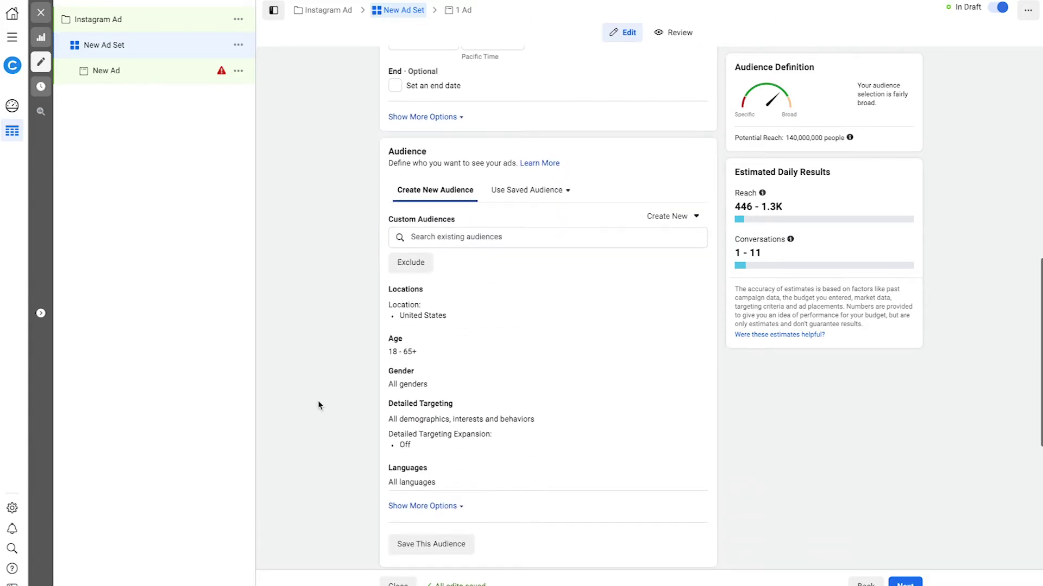
{"action": "scroll", "coordinate": [318, 405], "scroll_direction": "down", "scroll_amount": 5}
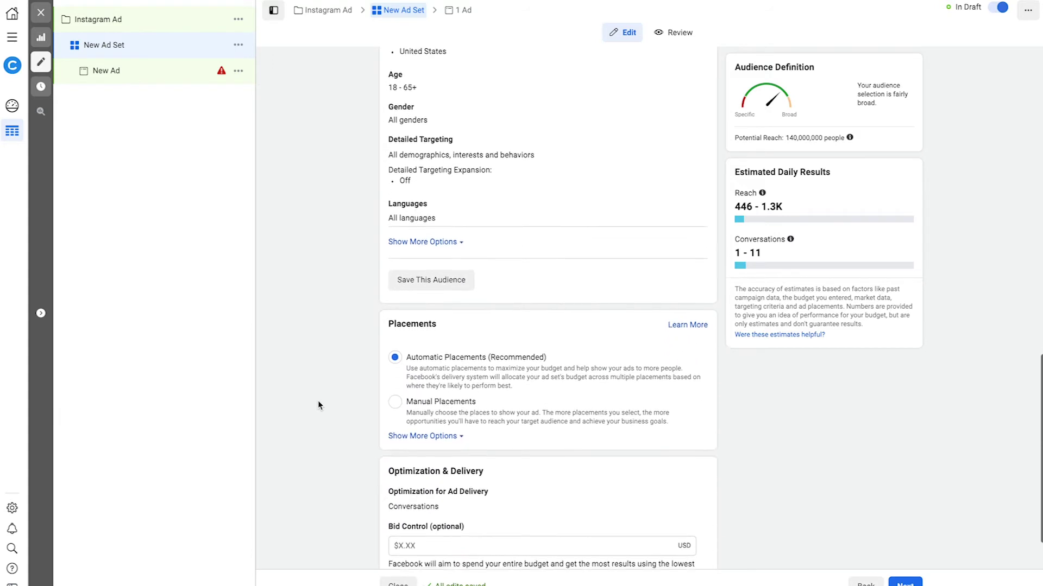
{"action": "scroll", "coordinate": [318, 405], "scroll_direction": "down", "scroll_amount": 1}
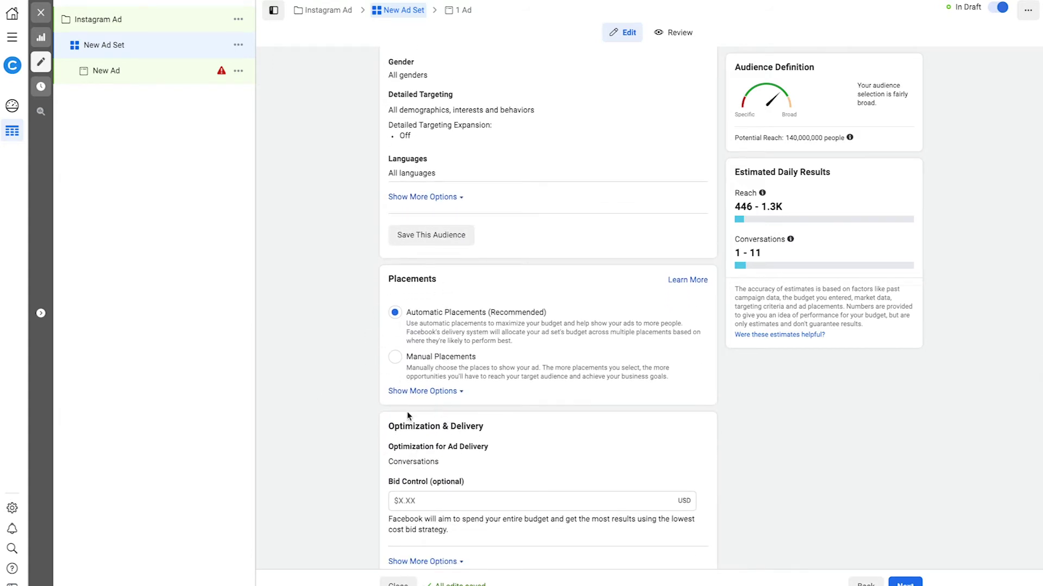
{"action": "scroll", "coordinate": [335, 451], "scroll_direction": "down", "scroll_amount": 1}
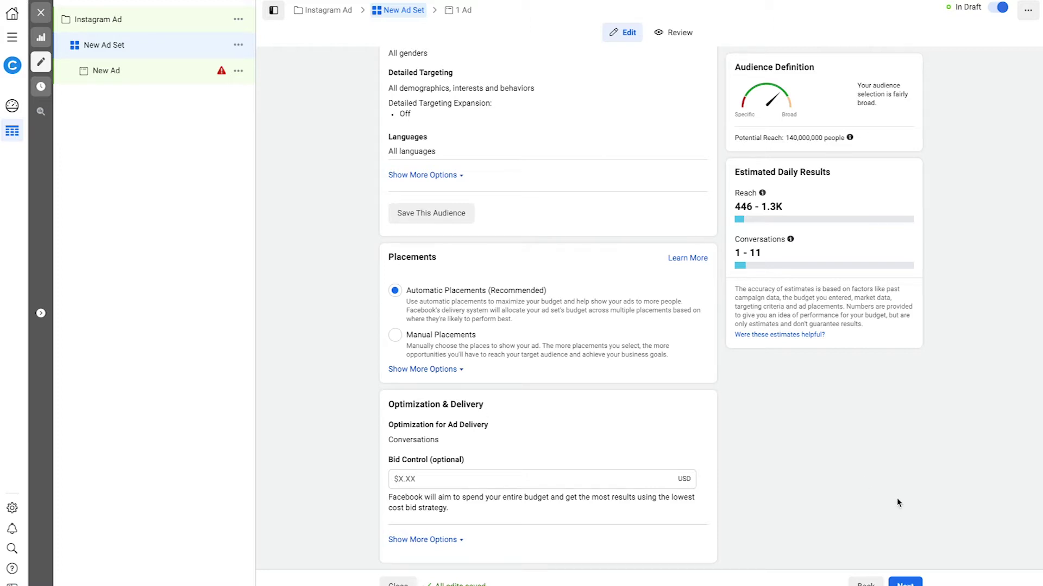
{"action": "left_click", "coordinate": [904, 583]}
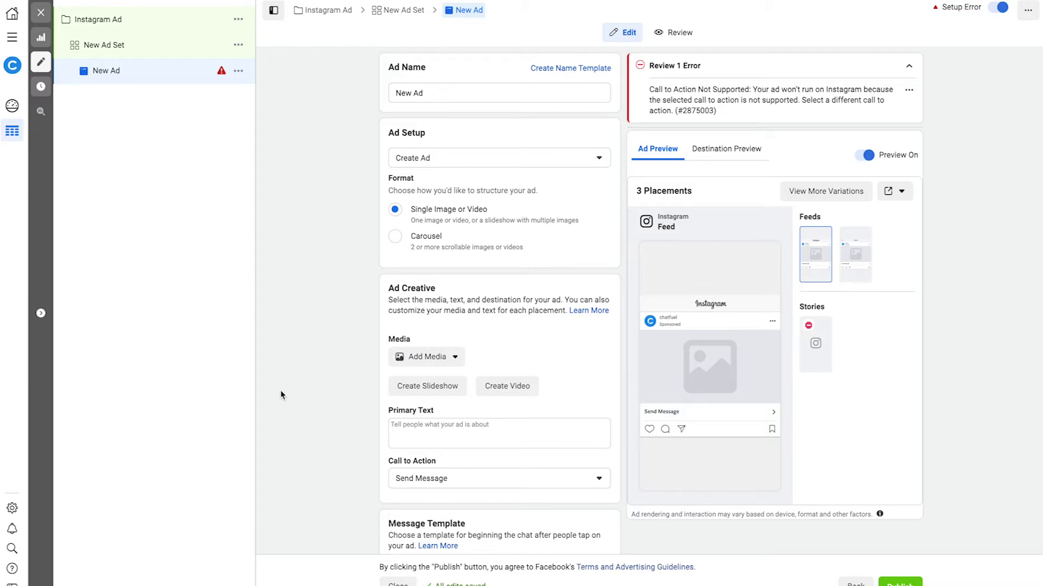
Add the untitled 1920 × 1080 grass photo as the ad image, keeping default crops
{"action": "left_click", "coordinate": [457, 358]}
{"action": "left_click", "coordinate": [443, 382]}
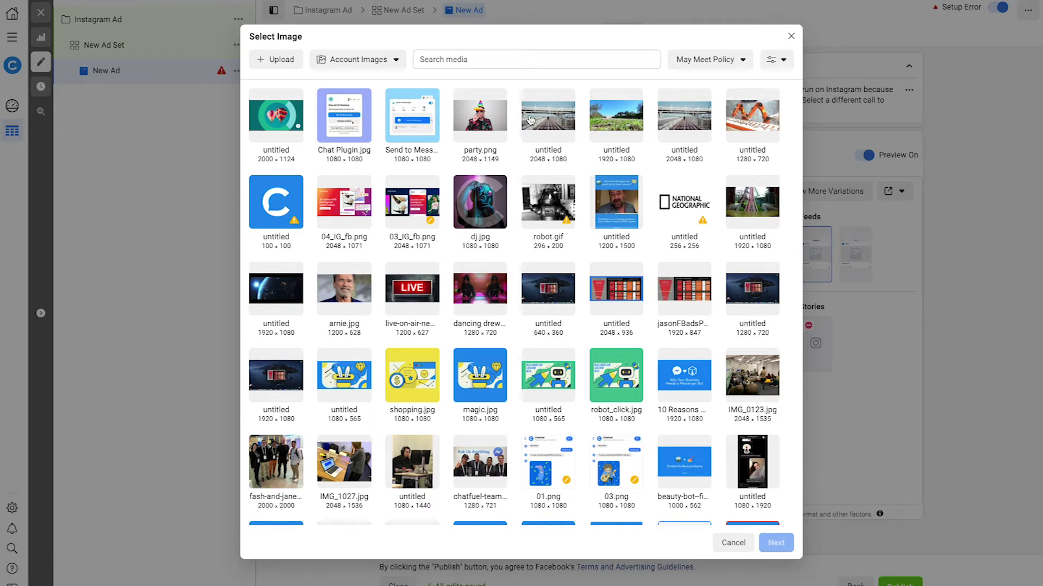
{"action": "left_click", "coordinate": [607, 123]}
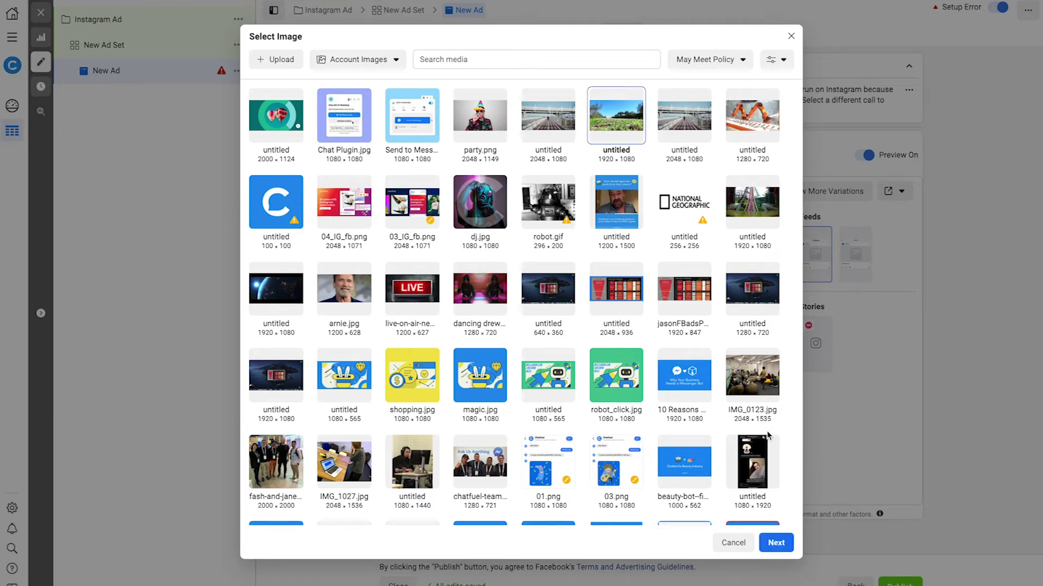
{"action": "left_click", "coordinate": [773, 543]}
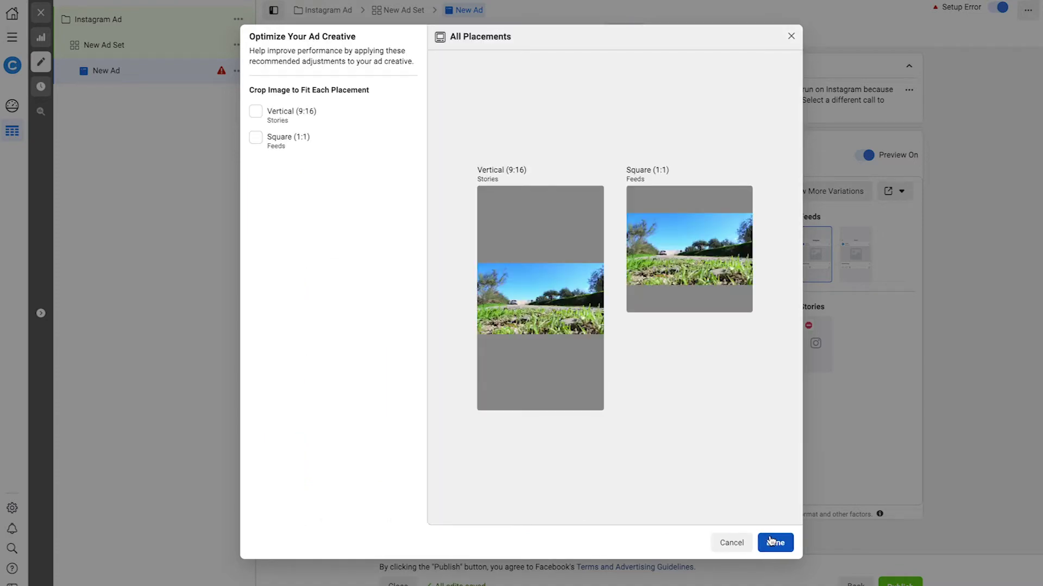
{"action": "left_click", "coordinate": [770, 541]}
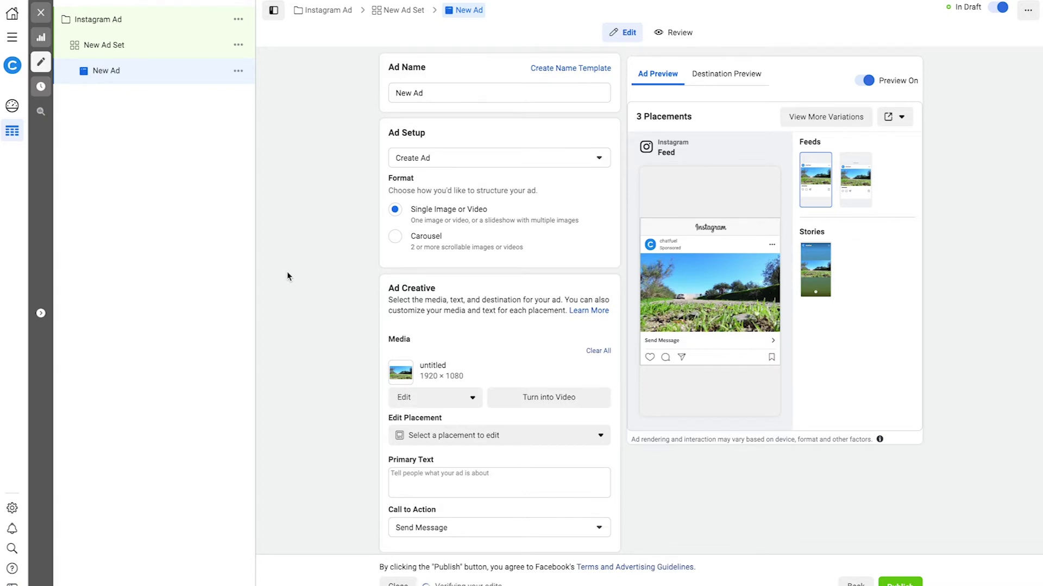
{"action": "scroll", "coordinate": [287, 272], "scroll_direction": "down", "scroll_amount": 3}
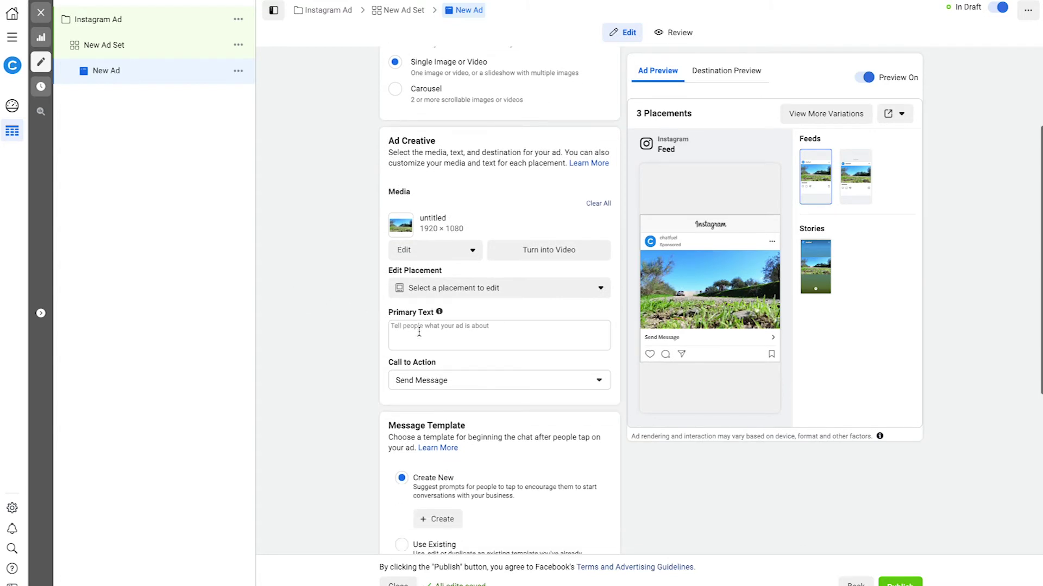
Enter 'Click Send Message to begin...' as the ad's primary text
{"action": "left_click", "coordinate": [419, 332]}
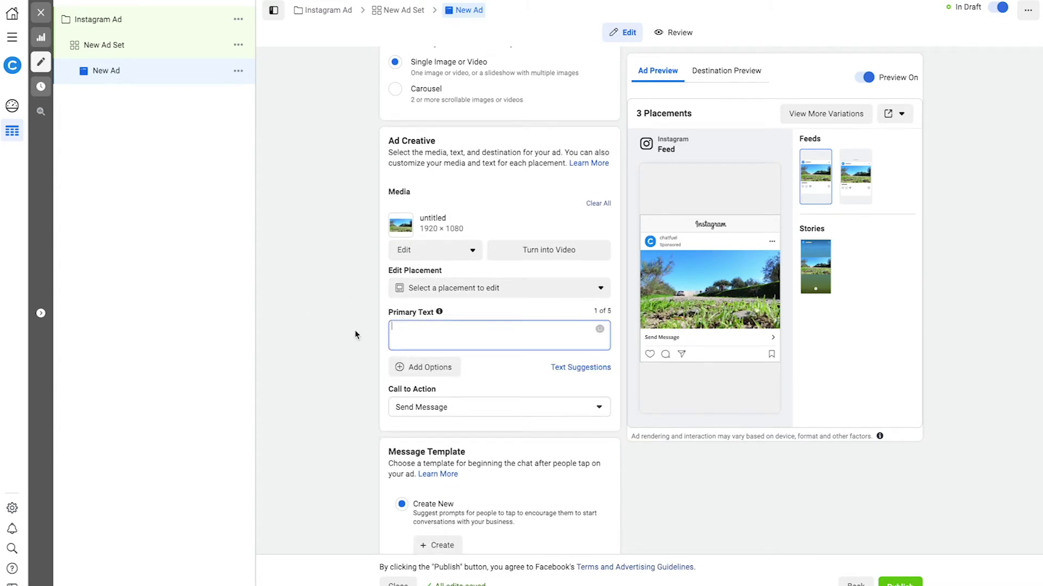
{"action": "type", "text": "Click Send Message to begin..."}
{"action": "left_click", "coordinate": [316, 333]}
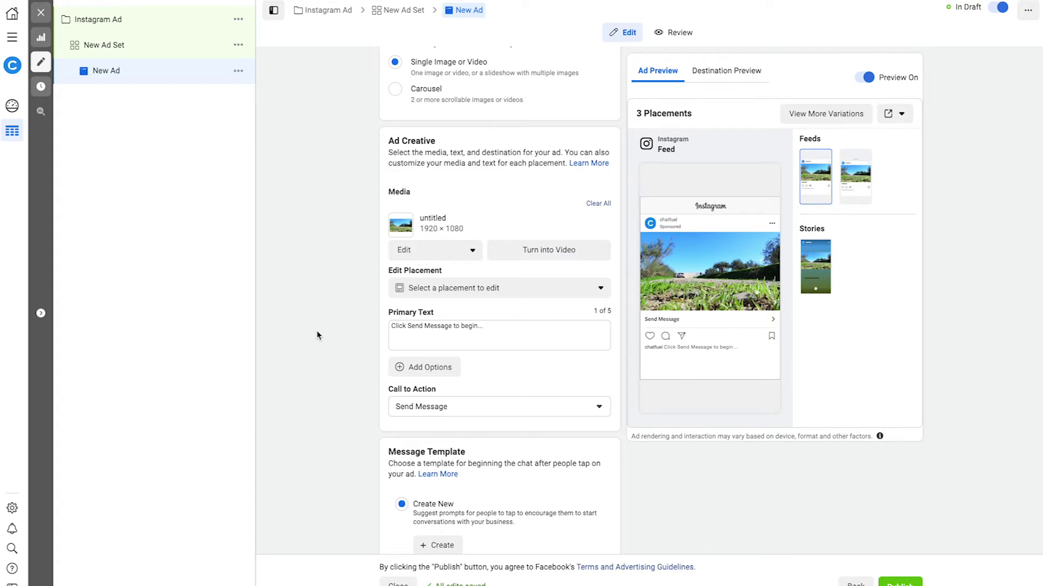
{"action": "scroll", "coordinate": [317, 335], "scroll_direction": "down", "scroll_amount": 4}
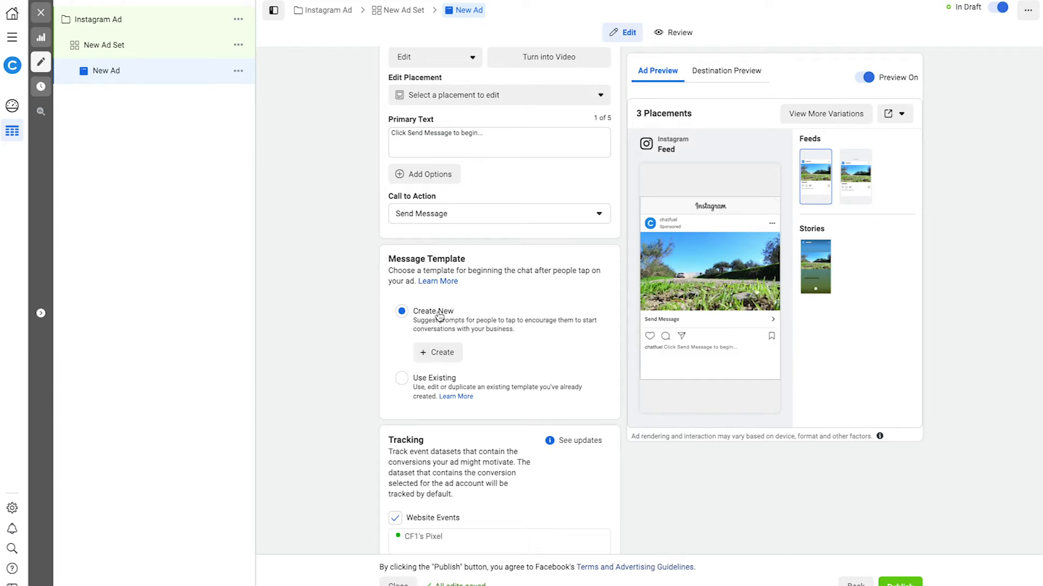
Create a new message template, reopen its editor, and delete the second suggested question
{"action": "left_click", "coordinate": [439, 352]}
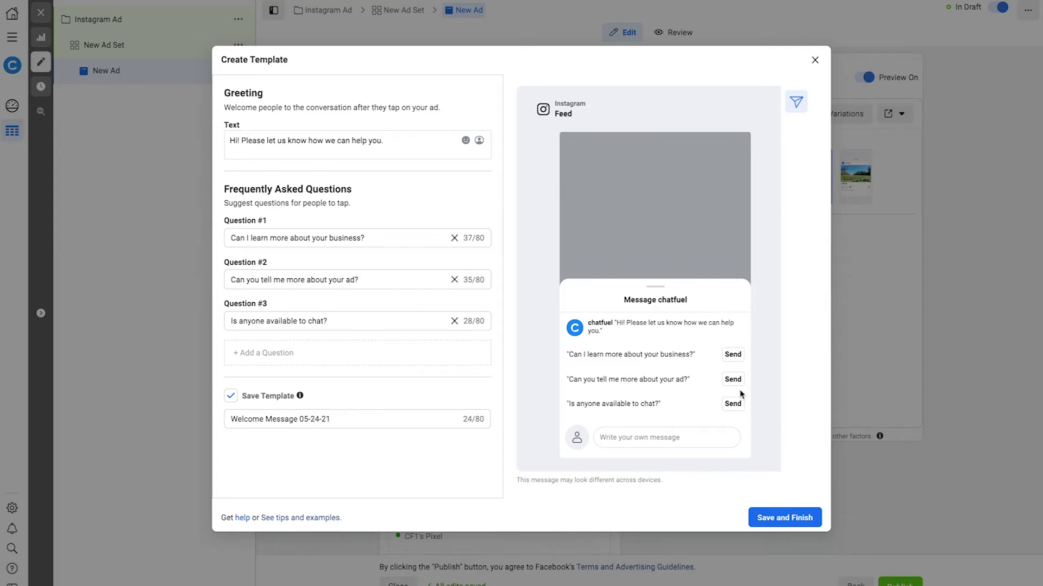
{"action": "left_click", "coordinate": [814, 60]}
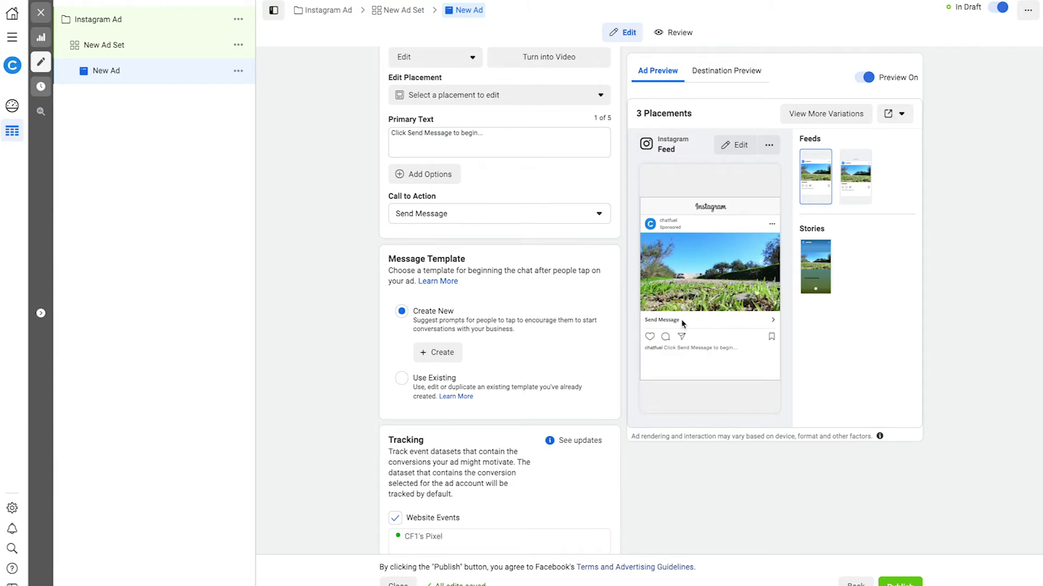
{"action": "left_click", "coordinate": [451, 359]}
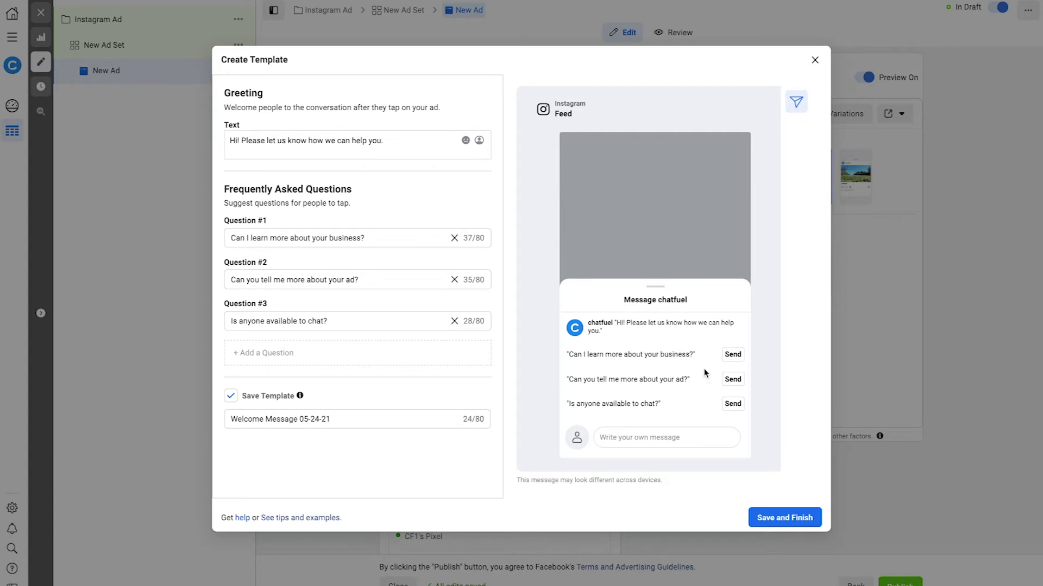
{"action": "left_click", "coordinate": [454, 281]}
Remove the last extra question and set the greeting to 'Would you like a discount?'
{"action": "left_click", "coordinate": [455, 280]}
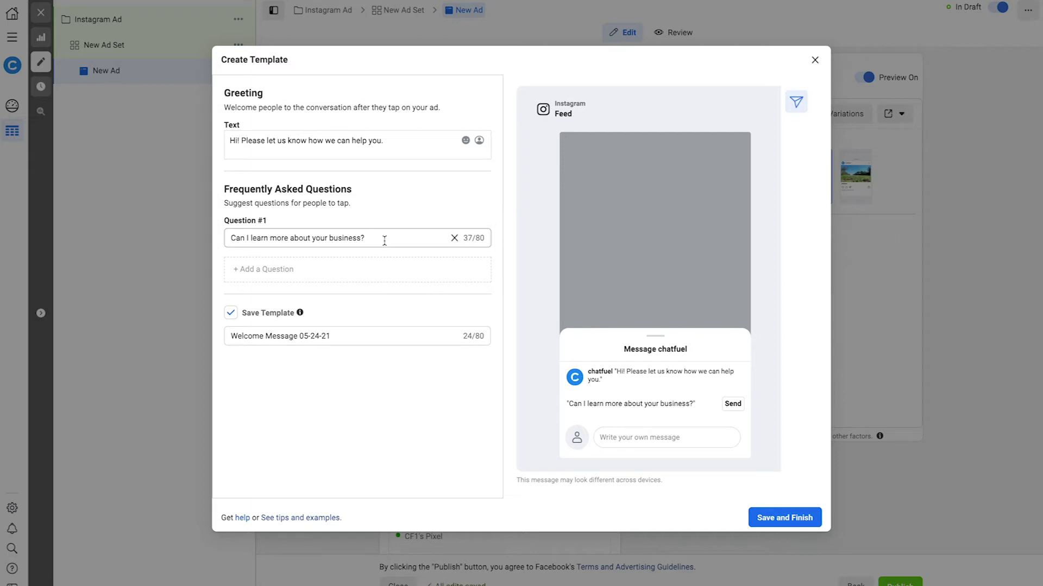
{"action": "left_click", "coordinate": [275, 142]}
{"action": "key", "text": "ctrl+a"}
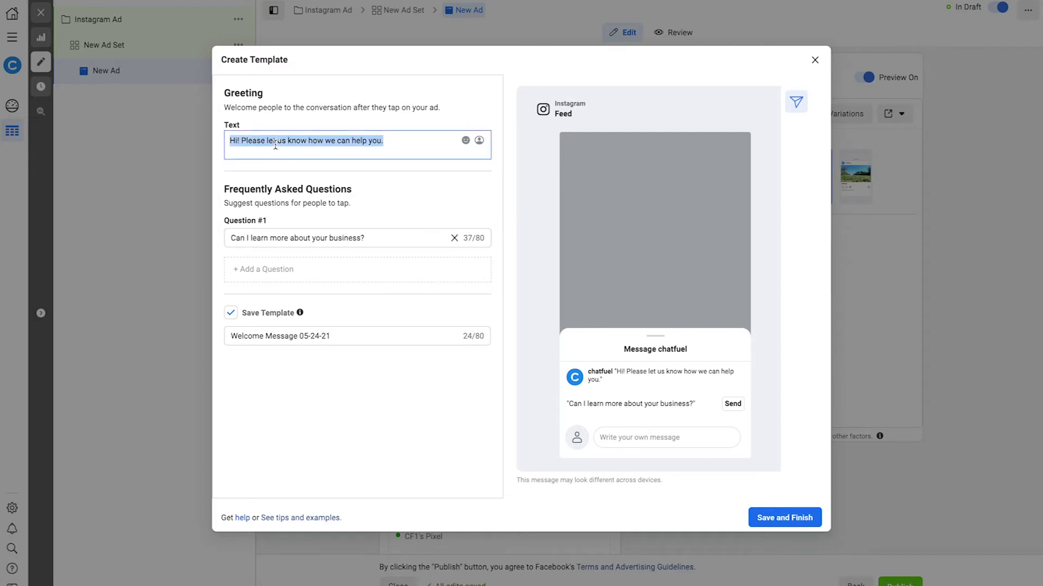
{"action": "type", "text": "W"}
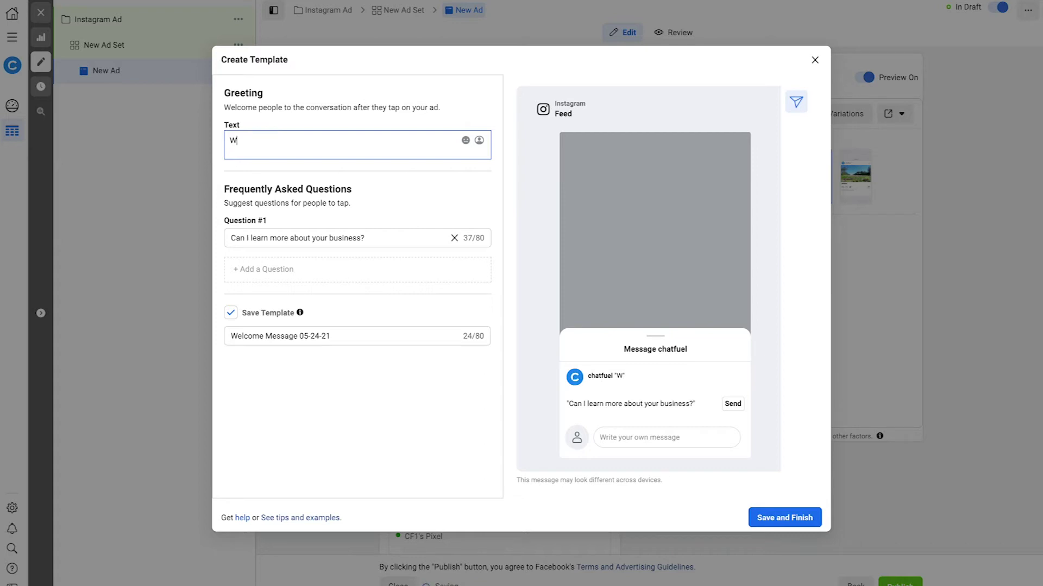
{"action": "type", "text": "ould you like a discount?"}
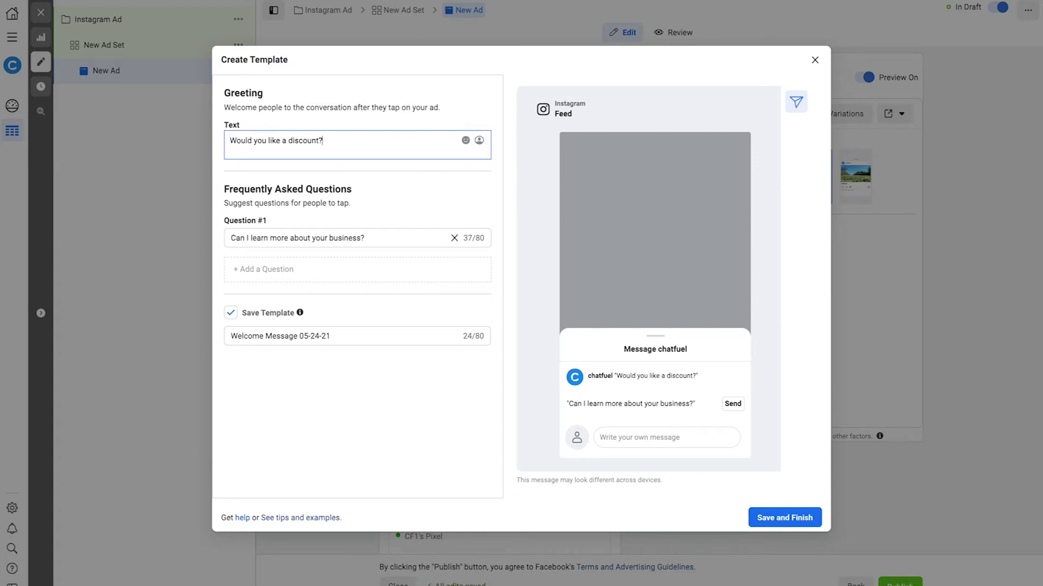
Make the first suggested reply read 'Sure, I'd like a discount!'
{"action": "triple_click", "coordinate": [263, 238]}
{"action": "type", "text": "Yes"}
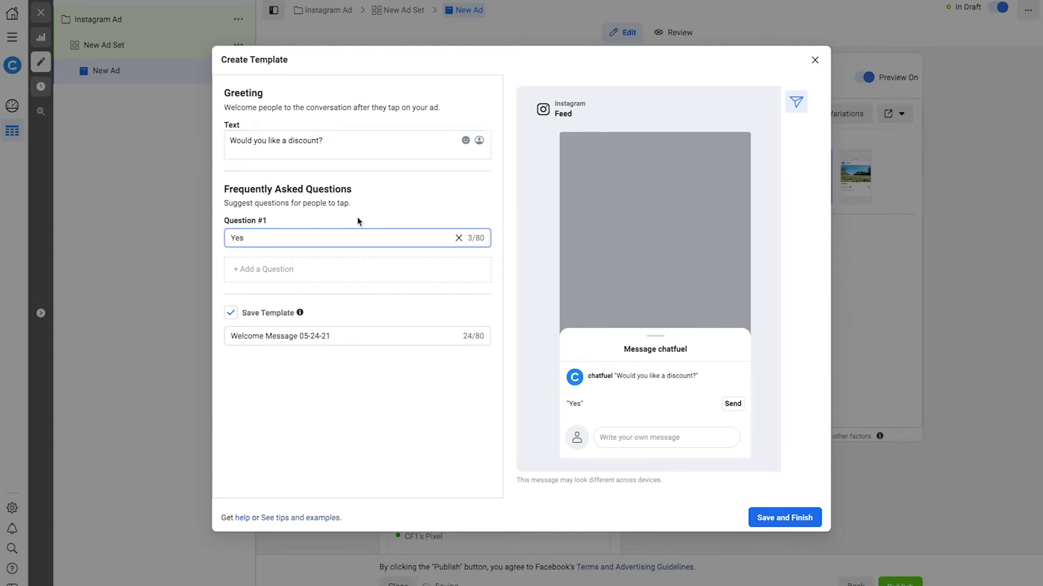
{"action": "left_click", "coordinate": [357, 221]}
{"action": "left_click", "coordinate": [284, 238]}
{"action": "double_click", "coordinate": [285, 238]}
{"action": "type", "text": "Sure, I'd like a  discount!"}
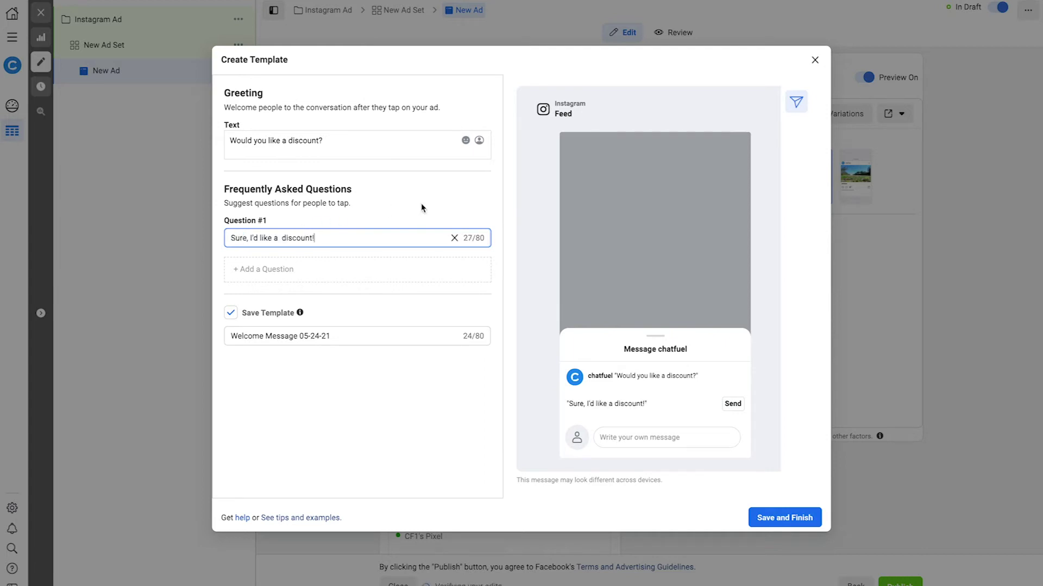
{"action": "left_click", "coordinate": [421, 205]}
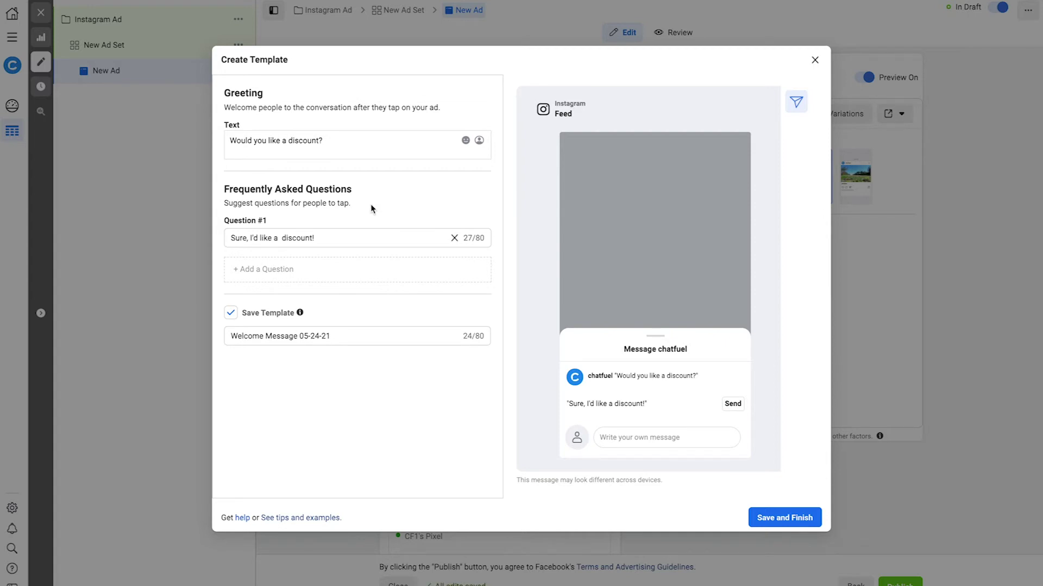
{"action": "left_click", "coordinate": [286, 239]}
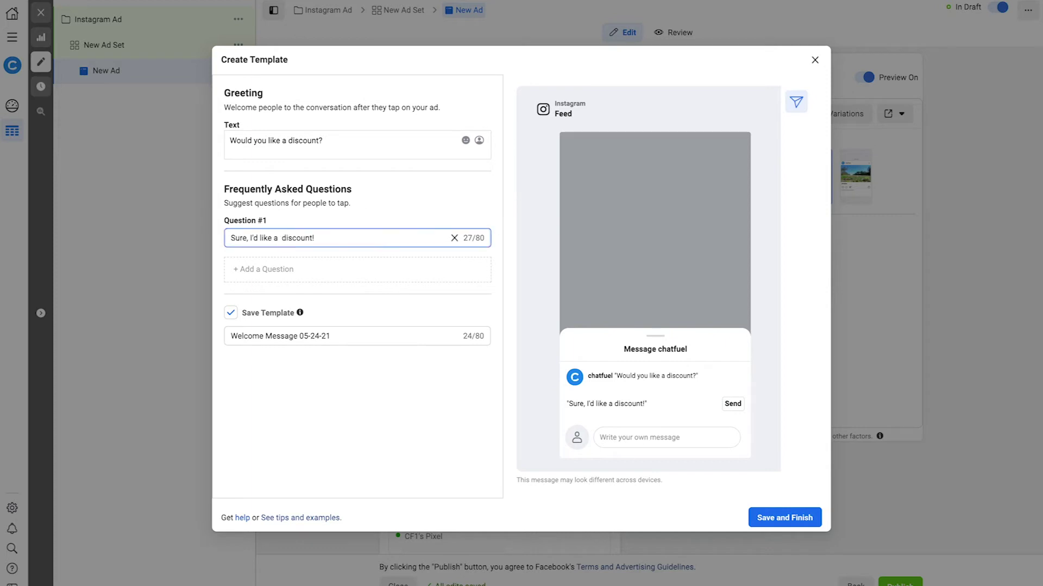
{"action": "key", "text": "BackSpace"}
{"action": "left_click", "coordinate": [406, 208]}
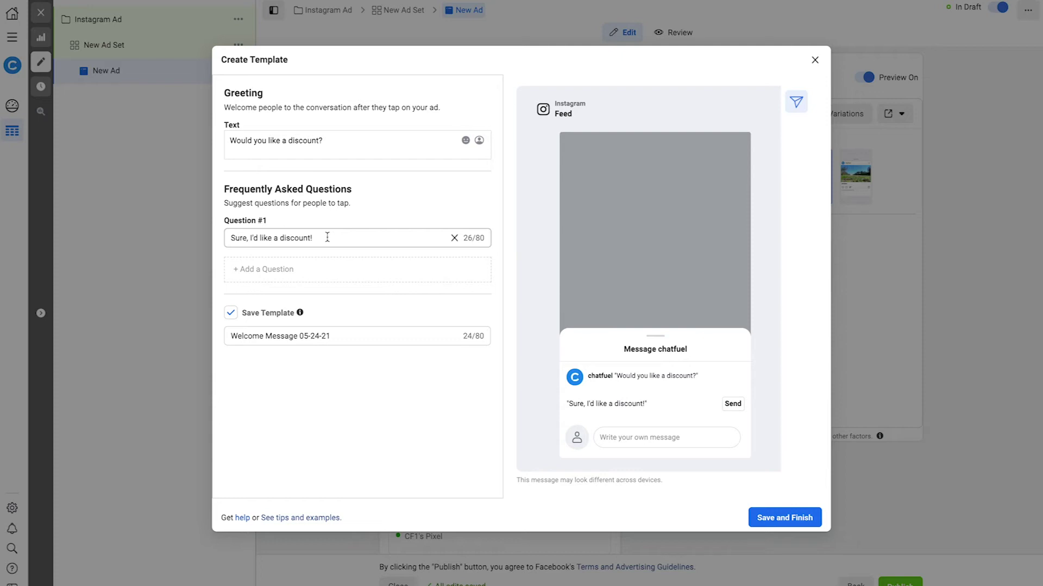
Select the suggested reply text and save the template as Welcome Message 05-24-21
{"action": "left_click", "coordinate": [327, 238]}
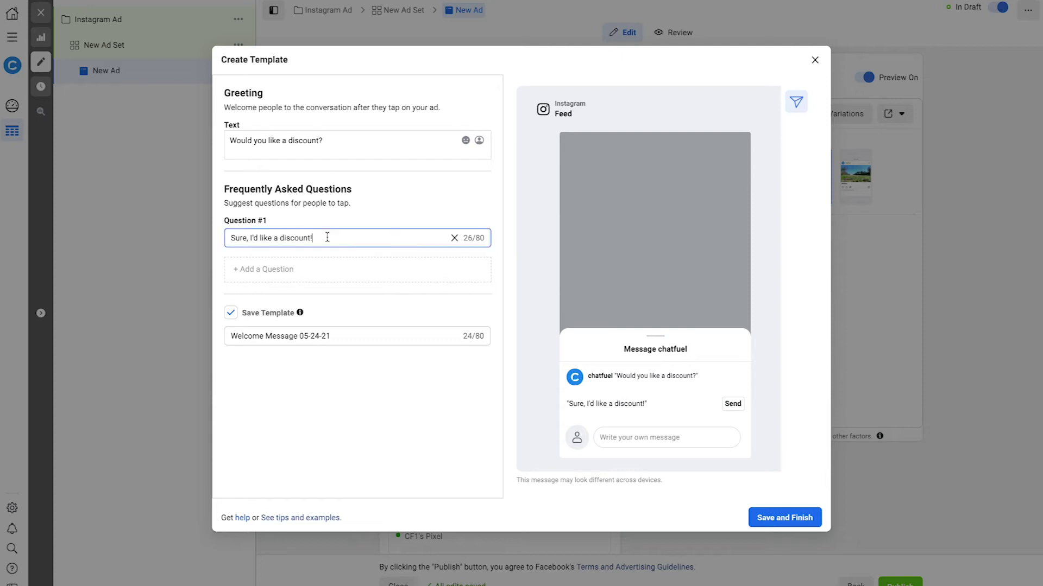
{"action": "key", "text": "ctrl+a"}
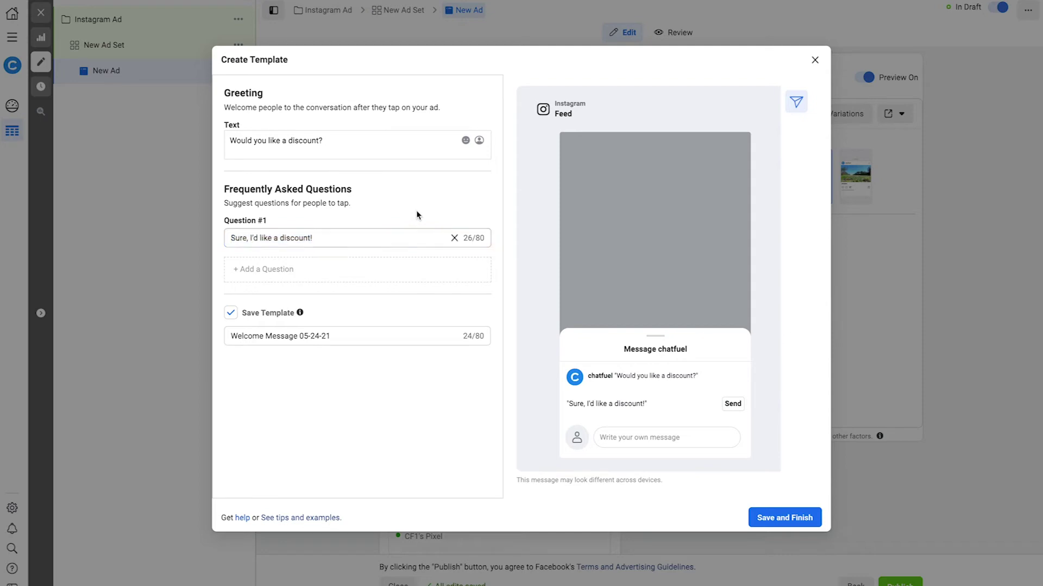
{"action": "left_click", "coordinate": [417, 215]}
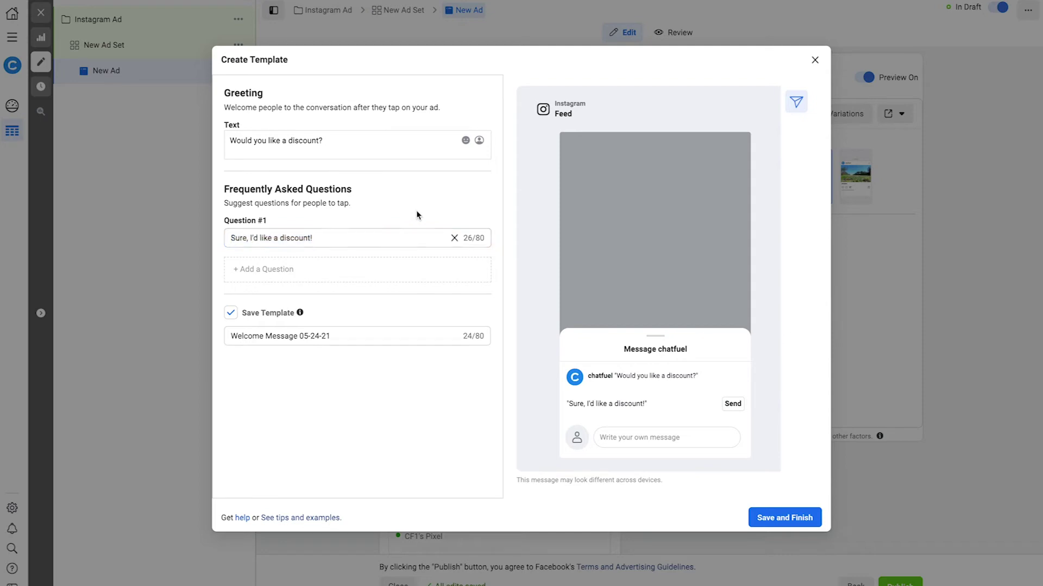
{"action": "left_click", "coordinate": [798, 517]}
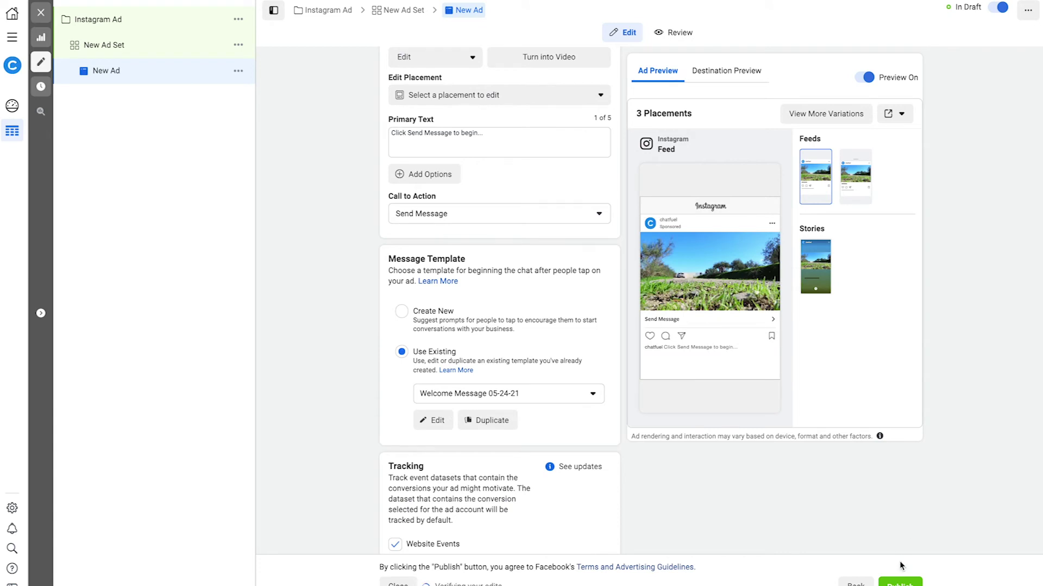
Publish the ad with the Welcome Message 05-24-21 template attached
{"action": "left_click", "coordinate": [900, 582]}
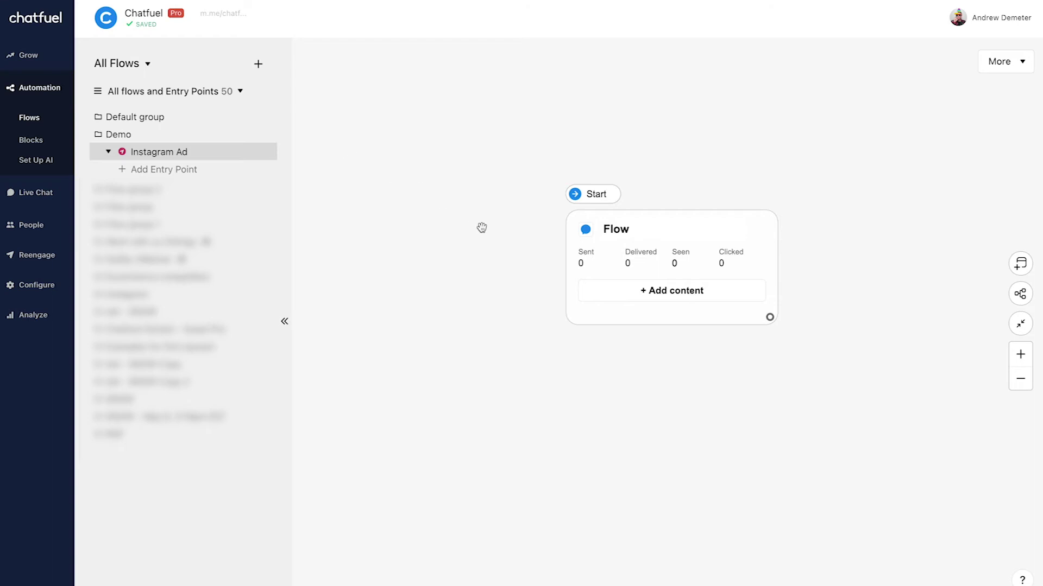
Add a text prompt 'To get your discount, please enter your email...' to the Flow card
{"action": "left_click", "coordinate": [592, 291]}
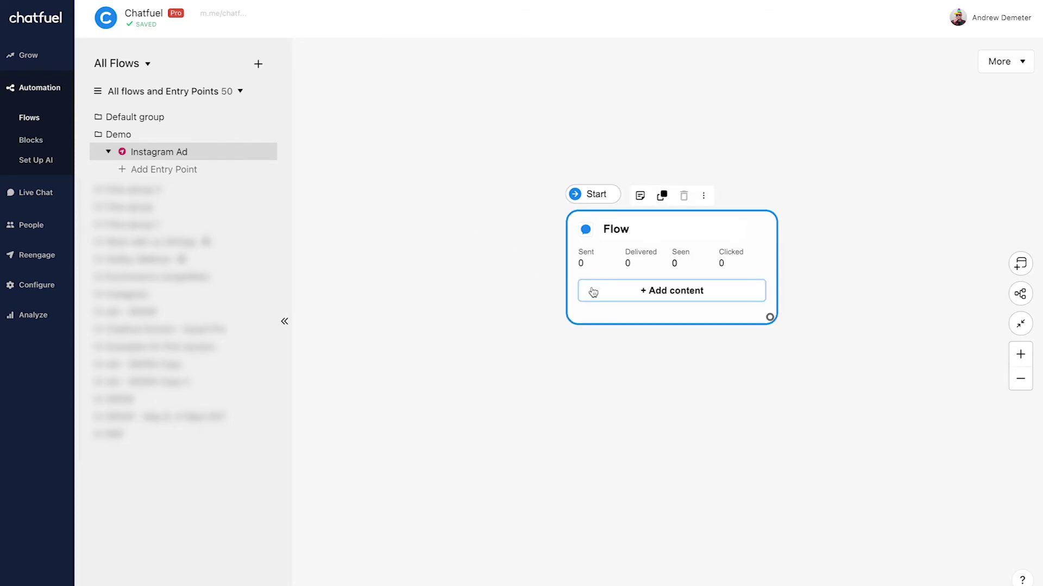
{"action": "left_click", "coordinate": [593, 292]}
{"action": "left_click", "coordinate": [675, 304]}
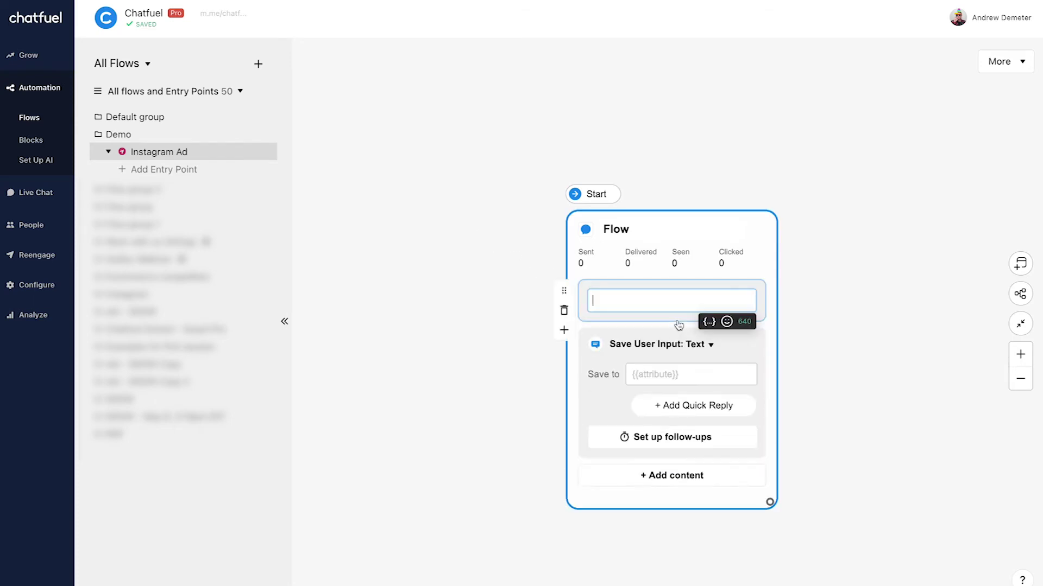
{"action": "type", "text": "To get your discount,  please"}
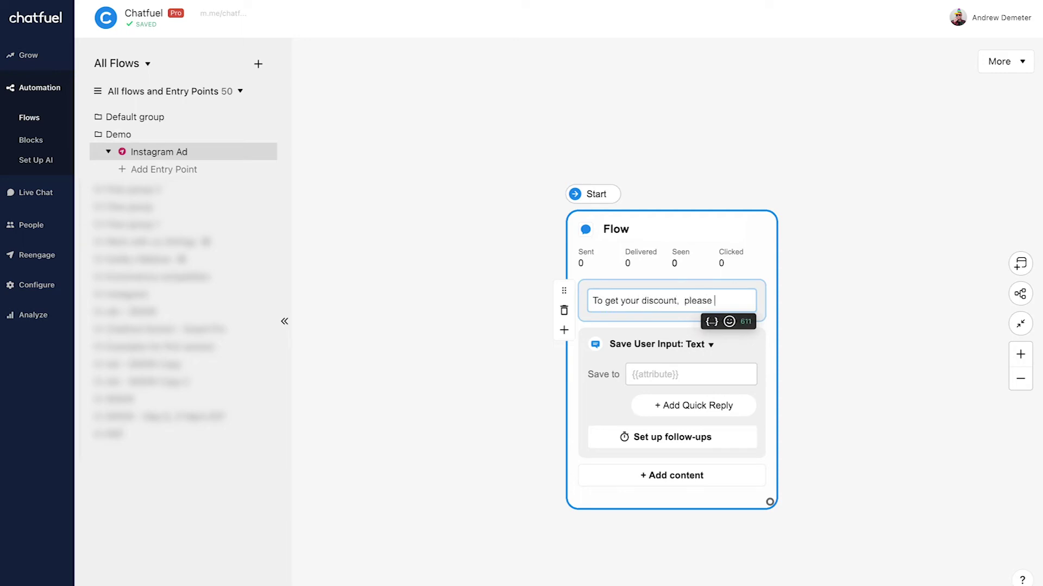
{"action": "type", "text": " enter your email..."}
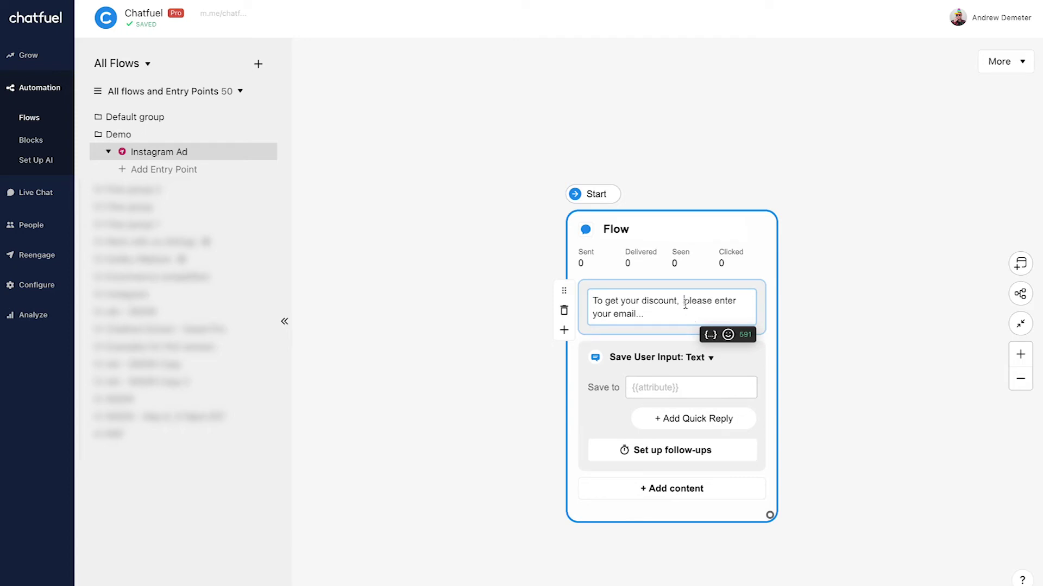
{"action": "left_click", "coordinate": [684, 302]}
{"action": "key", "text": "BackSpace"}
Save the user's answer as Email type and shift the Flow card left
{"action": "left_click", "coordinate": [707, 358]}
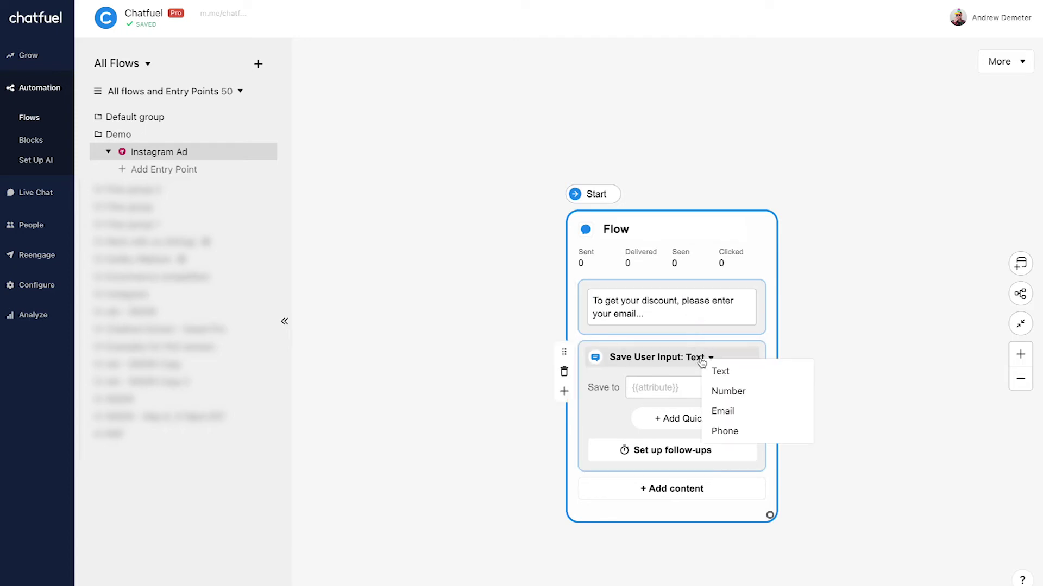
{"action": "left_click", "coordinate": [760, 412]}
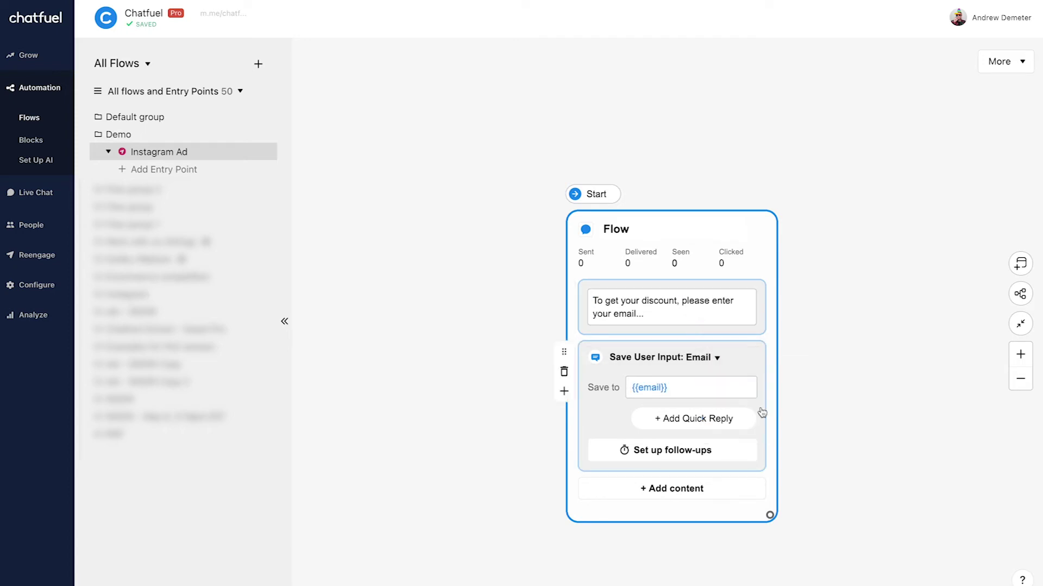
{"action": "left_click", "coordinate": [826, 390]}
{"action": "left_click_drag", "start_coordinate": [749, 222], "coordinate": [596, 212]}
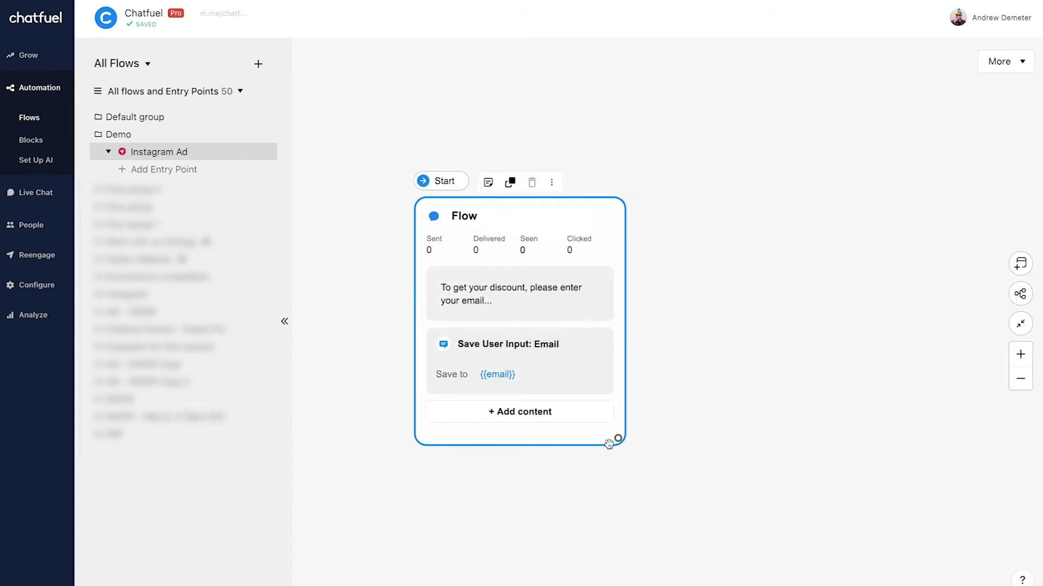
Connect the Flow card to a new Send message block with a text element
{"action": "left_click_drag", "start_coordinate": [618, 437], "coordinate": [752, 191]}
{"action": "left_click", "coordinate": [799, 247]}
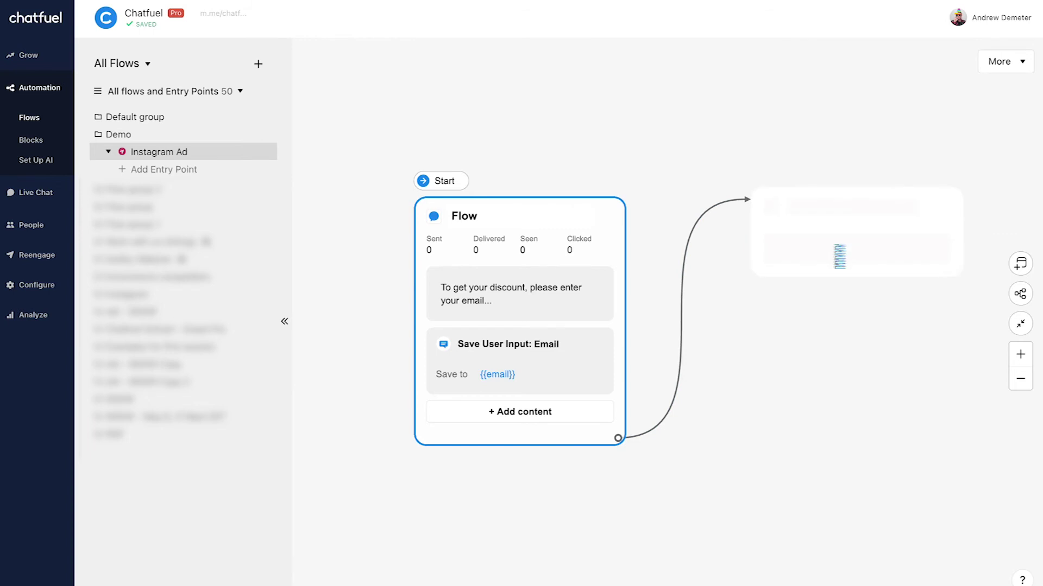
{"action": "left_click", "coordinate": [806, 274]}
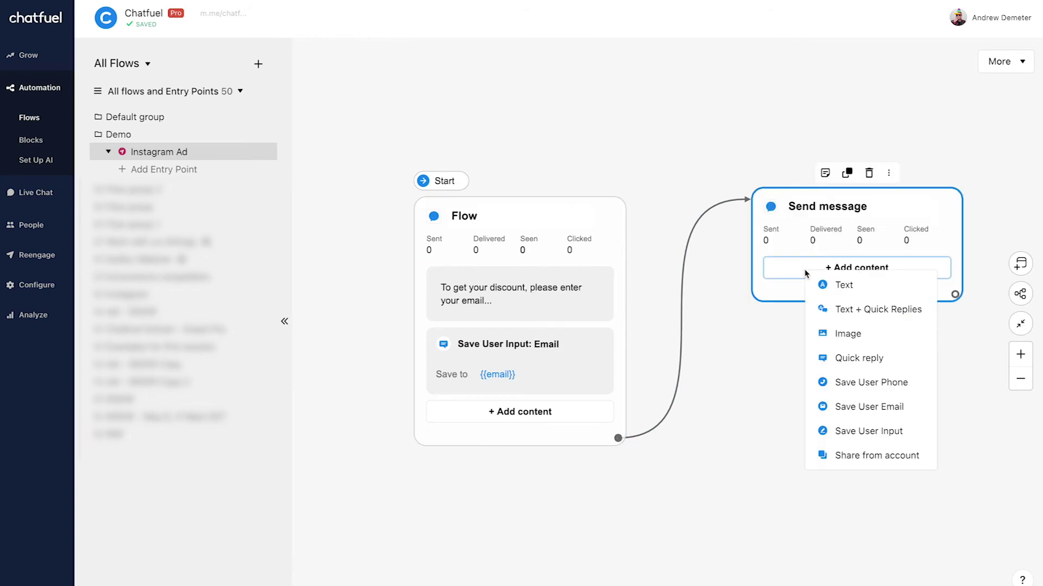
{"action": "left_click", "coordinate": [843, 284]}
Write the reply 'Your discount code is: 25-OFF' in the new block
{"action": "type", "text": "Your discount  is"}
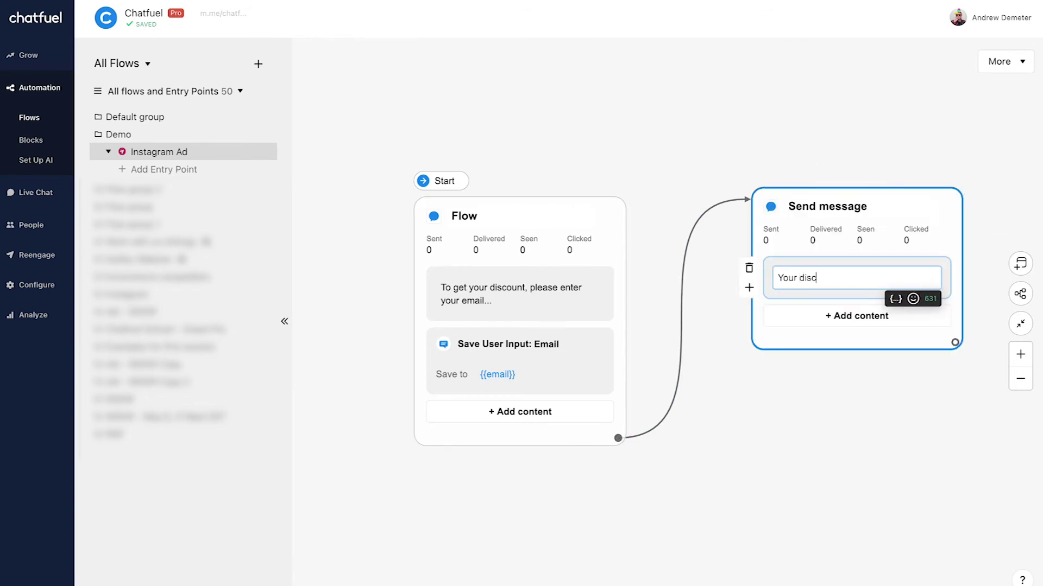
{"action": "key", "text": "BackSpace"}
{"action": "key", "text": "BackSpace"}
{"action": "key", "text": "BackSpace"}
{"action": "type", "text": "is: 25-OFF"}
{"action": "left_click", "coordinate": [837, 277]}
{"action": "type", "text": "code"}
{"action": "left_click", "coordinate": [681, 109]}
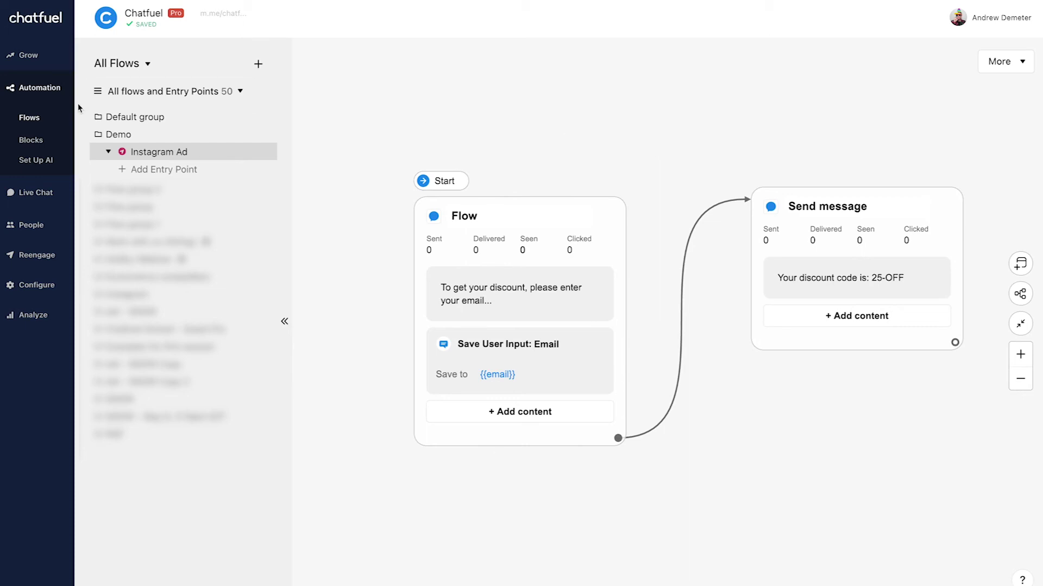
Add an AI rule with keyword 'Sure, I'd like a discount!' whose Instagram reply is the Instagram Ad flow
{"action": "left_click", "coordinate": [31, 161]}
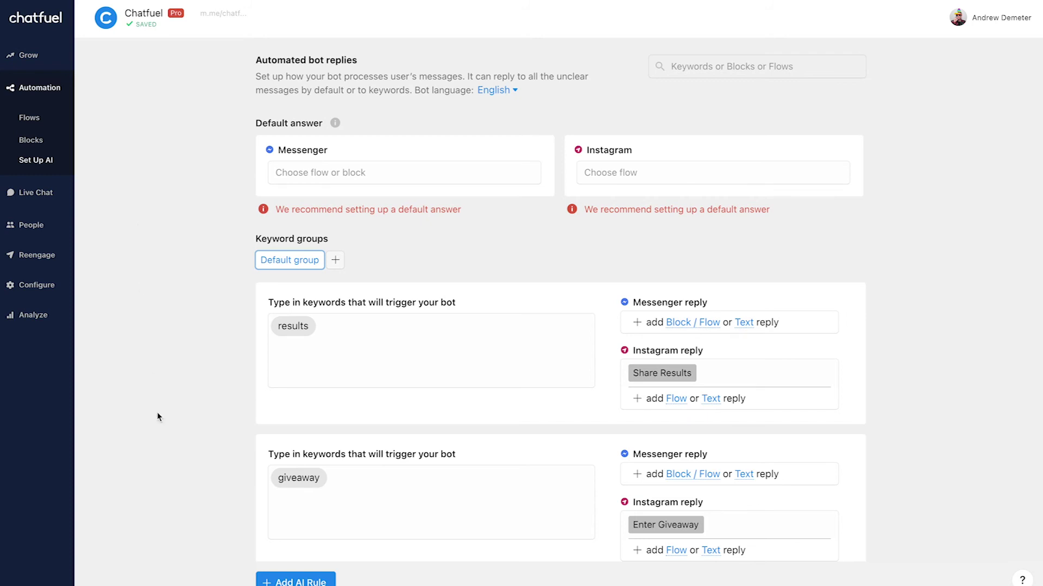
{"action": "left_click", "coordinate": [302, 583]}
{"action": "key", "text": "ctrl+v"}
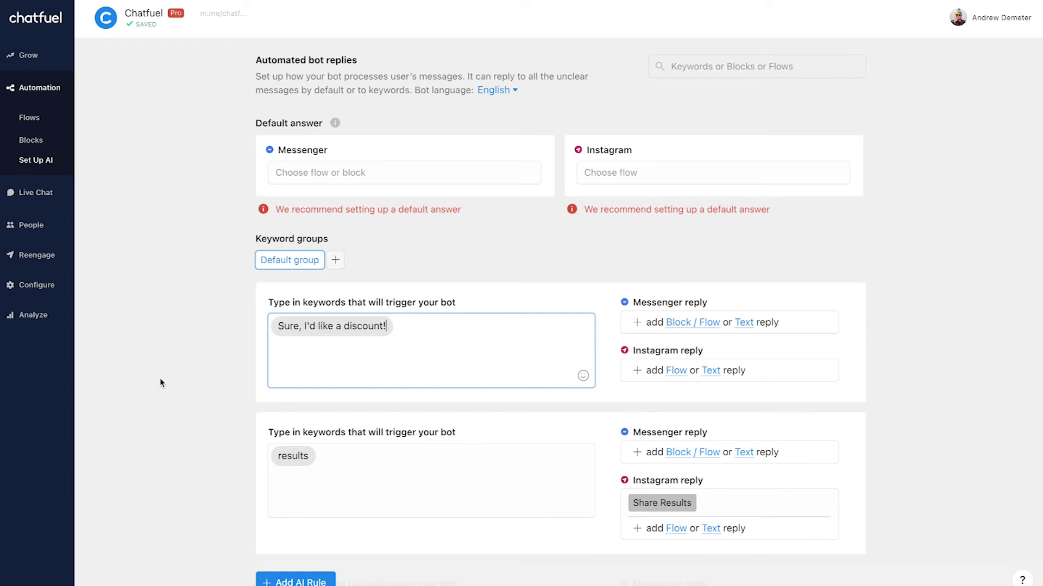
{"action": "left_click", "coordinate": [175, 336]}
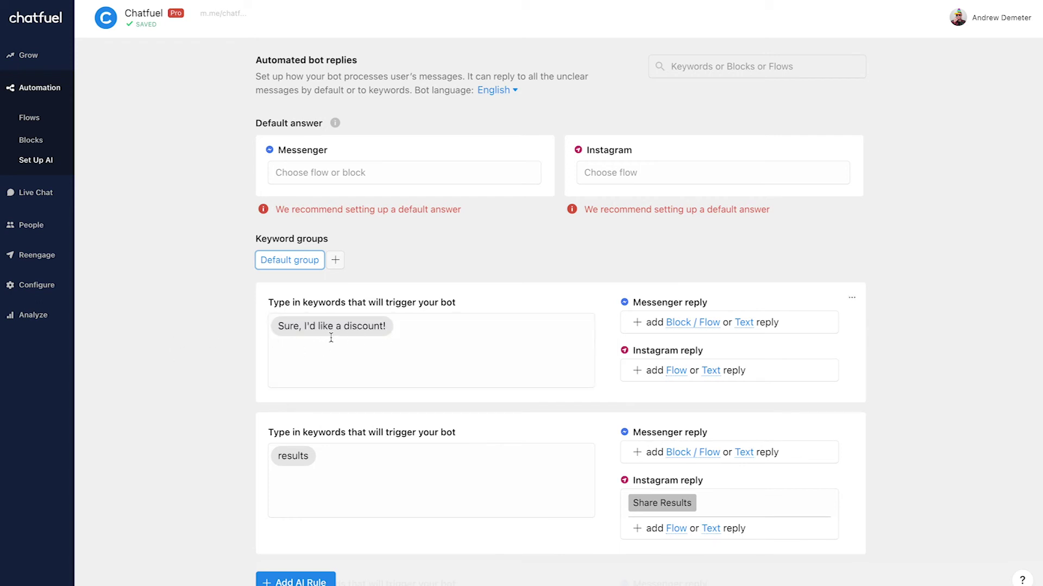
{"action": "left_click", "coordinate": [679, 373]}
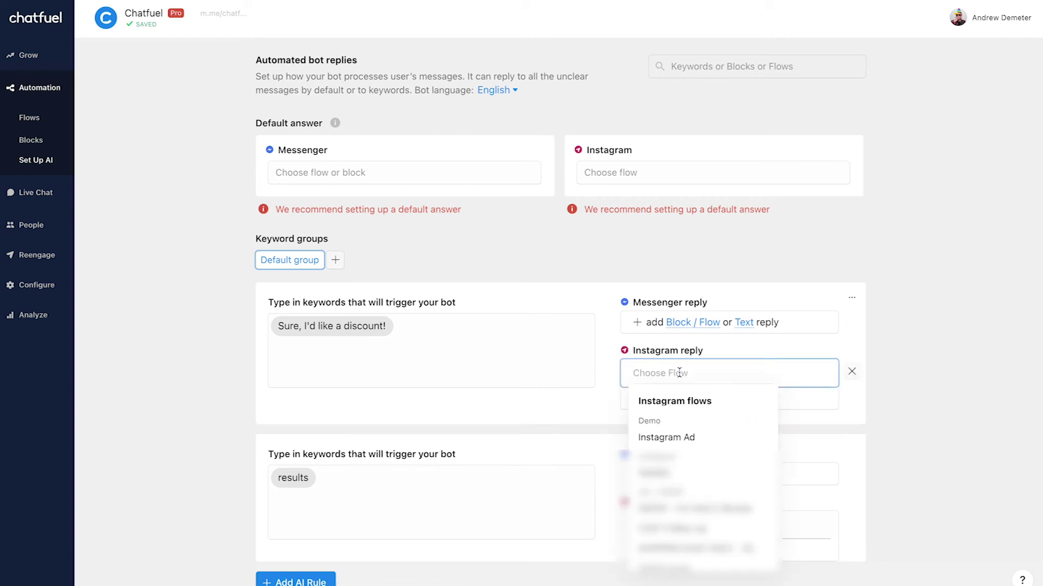
{"action": "left_click", "coordinate": [724, 438]}
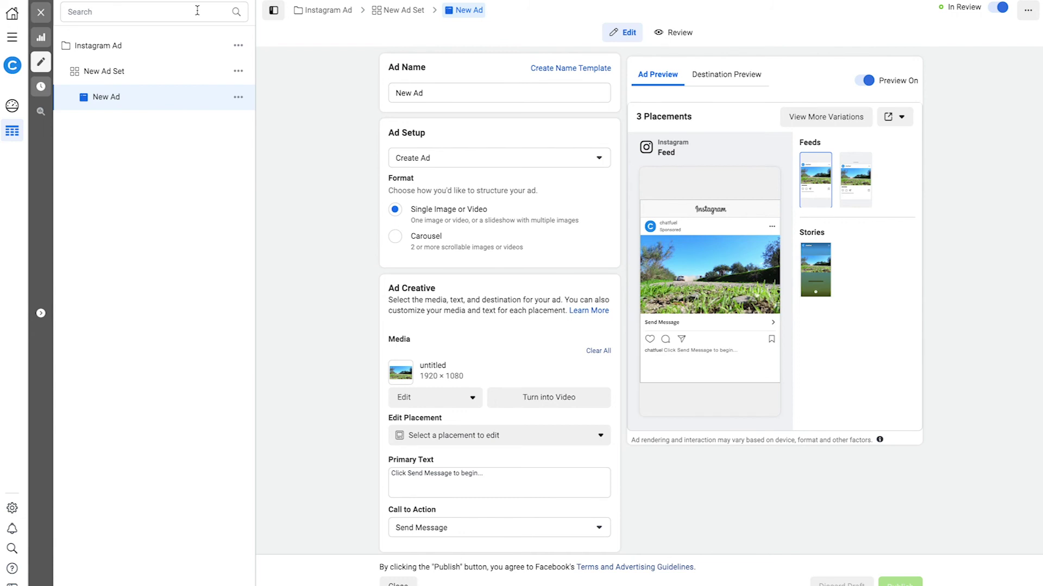
Preview New Ad and send its Feed Ad preview as a notification to Instagram
{"action": "left_click", "coordinate": [41, 13]}
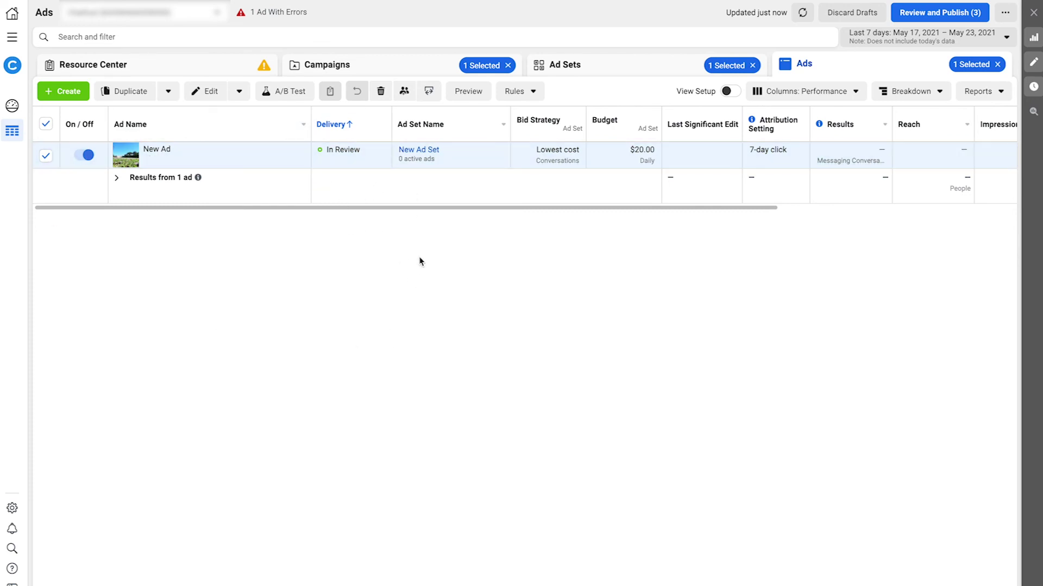
{"action": "left_click", "coordinate": [476, 95]}
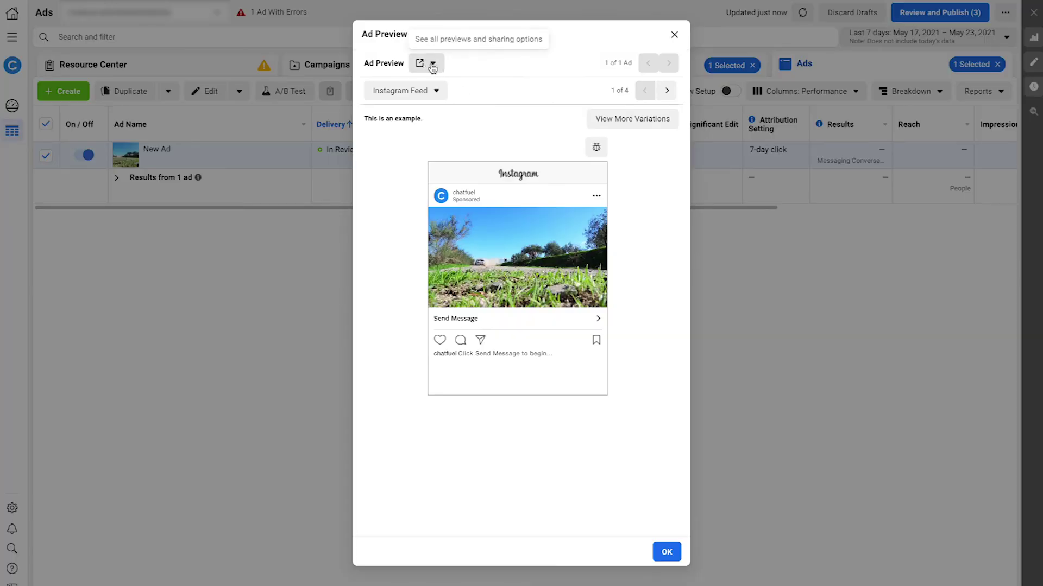
{"action": "left_click", "coordinate": [432, 66]}
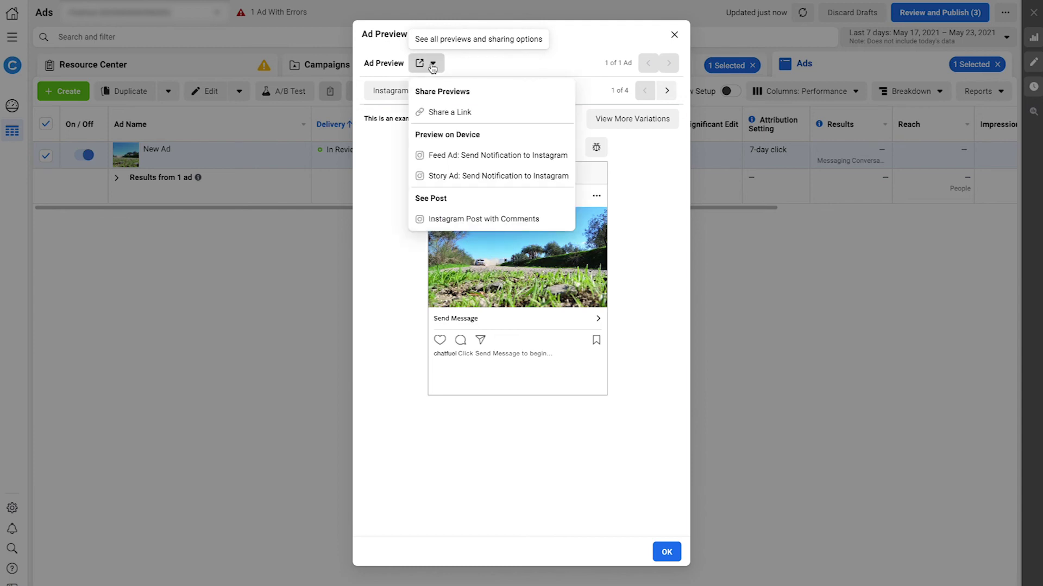
{"action": "left_click", "coordinate": [515, 159]}
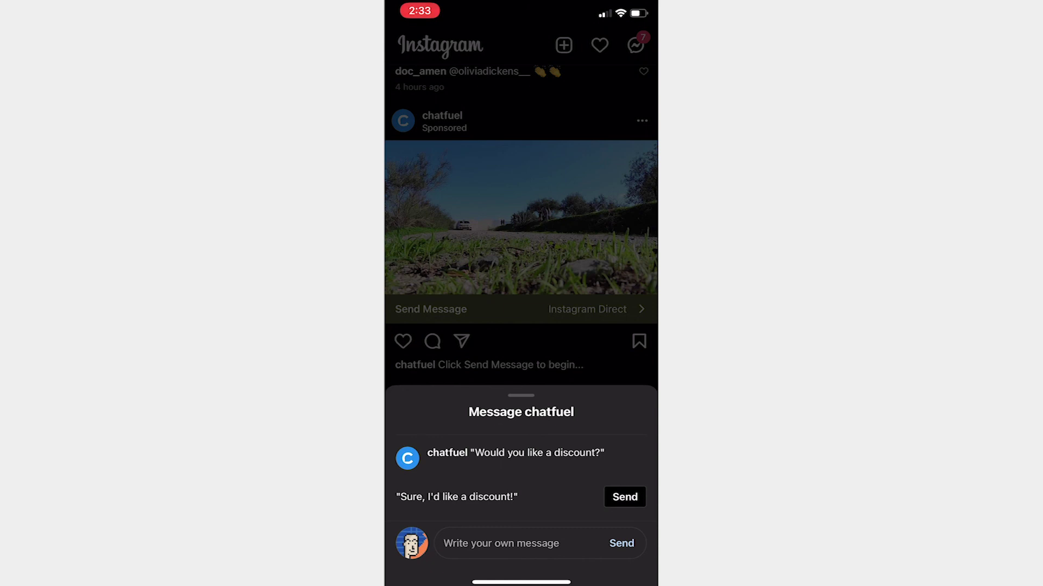
Send the suggested 'Sure, I'd like a discount!' reply from the sponsored post's chat
{"action": "left_click", "coordinate": [624, 497]}
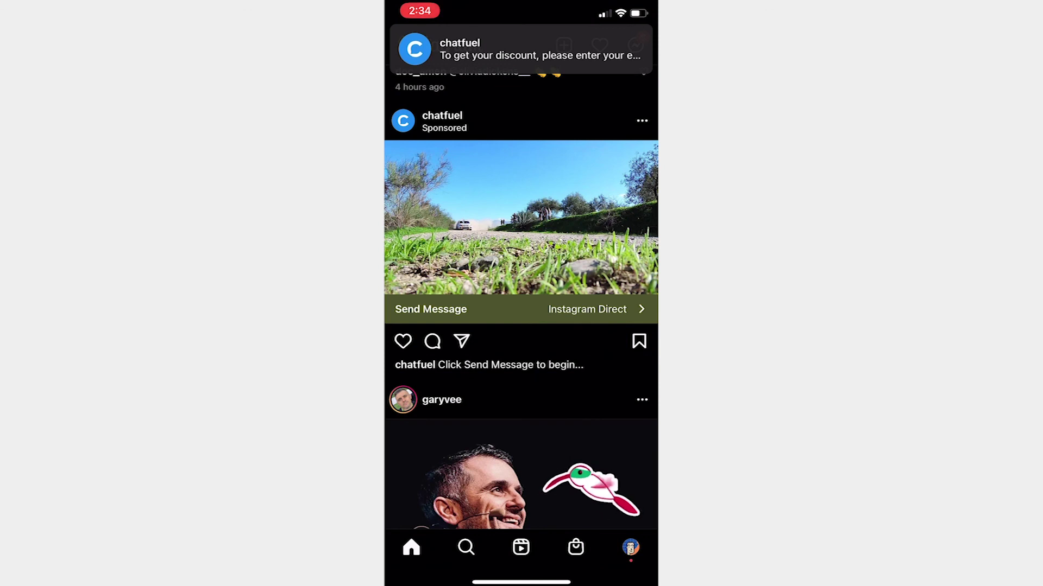
In the chatfuel conversation, send the user's email address in reply to the bot's discount prompt
{"action": "left_click", "coordinate": [520, 49]}
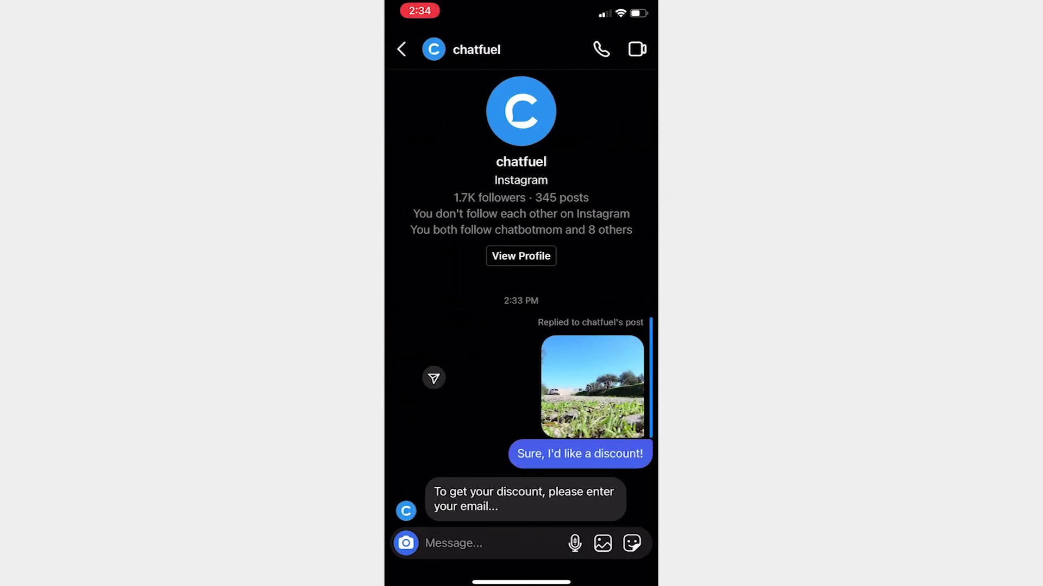
{"action": "left_click", "coordinate": [454, 543]}
{"action": "type", "text": "sem"}
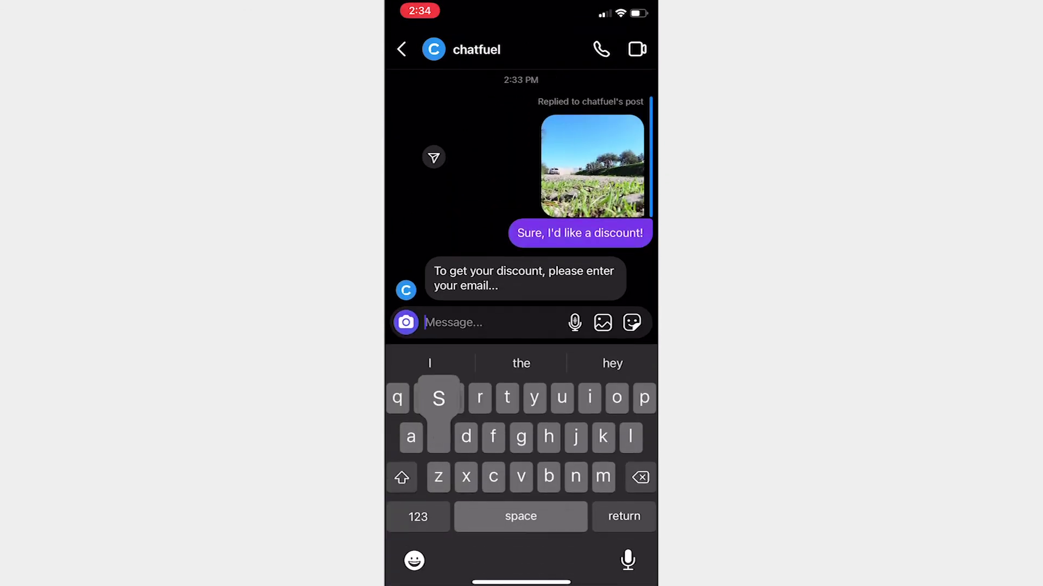
{"action": "key", "text": "BackSpace"}
{"action": "key", "text": "BackSpace"}
{"action": "key", "text": "BackSpace"}
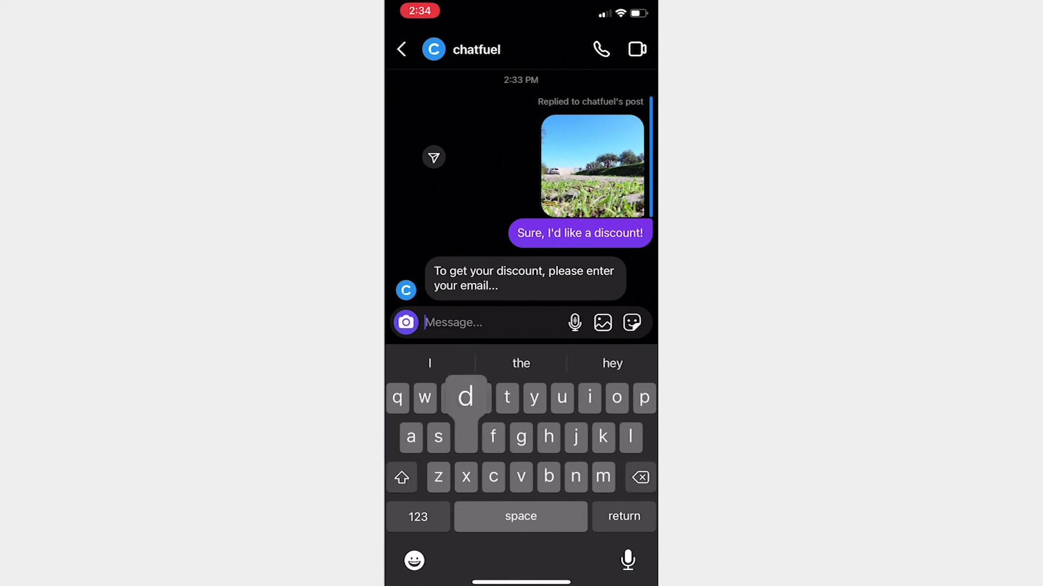
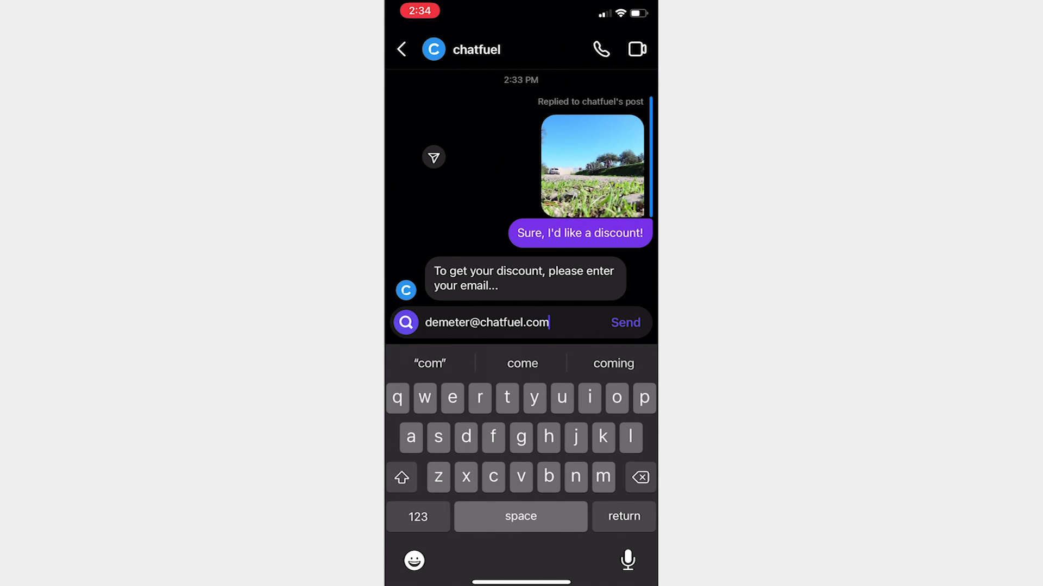
{"action": "left_click", "coordinate": [625, 323]}
{"action": "scroll", "coordinate": [521, 326], "scroll_direction": "up", "scroll_amount": 4}
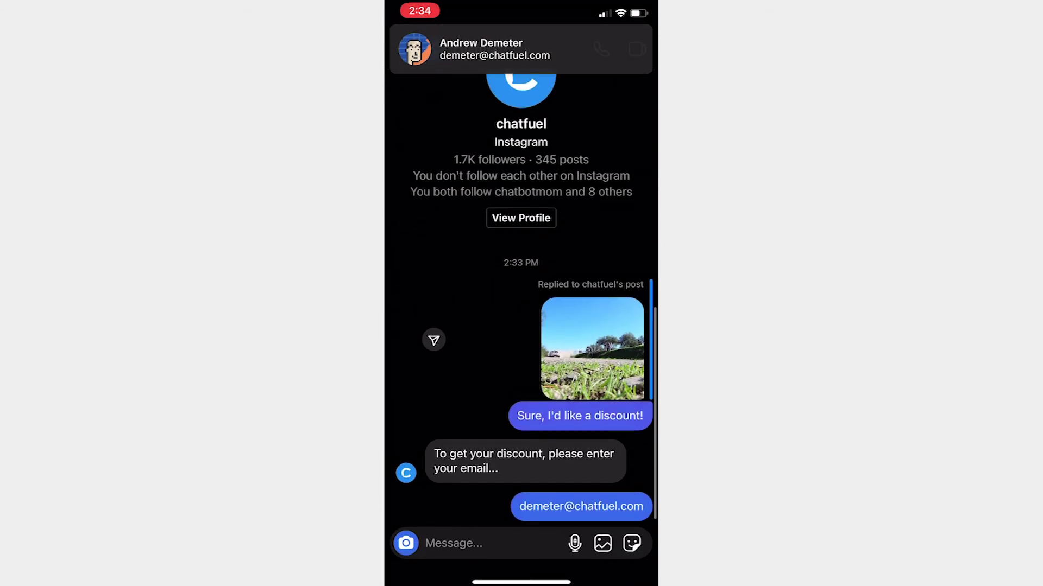